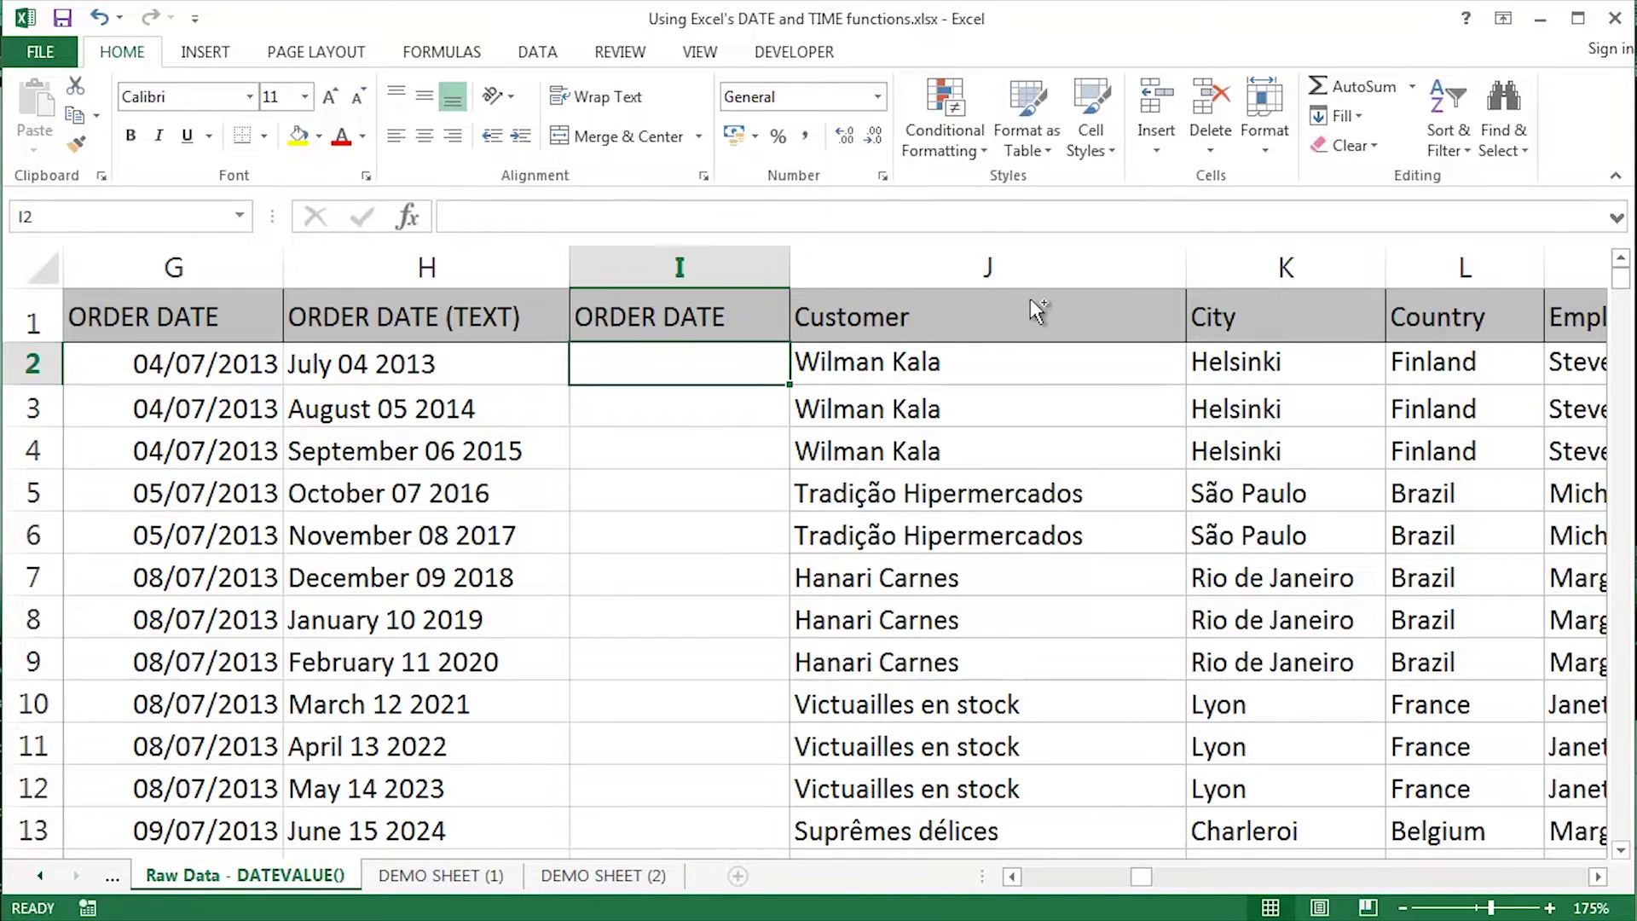
Enter =DATEVALUE("4/7/2013") in I2 so it returns the serial number 41459.
{"action": "type", "text": "=dat"}
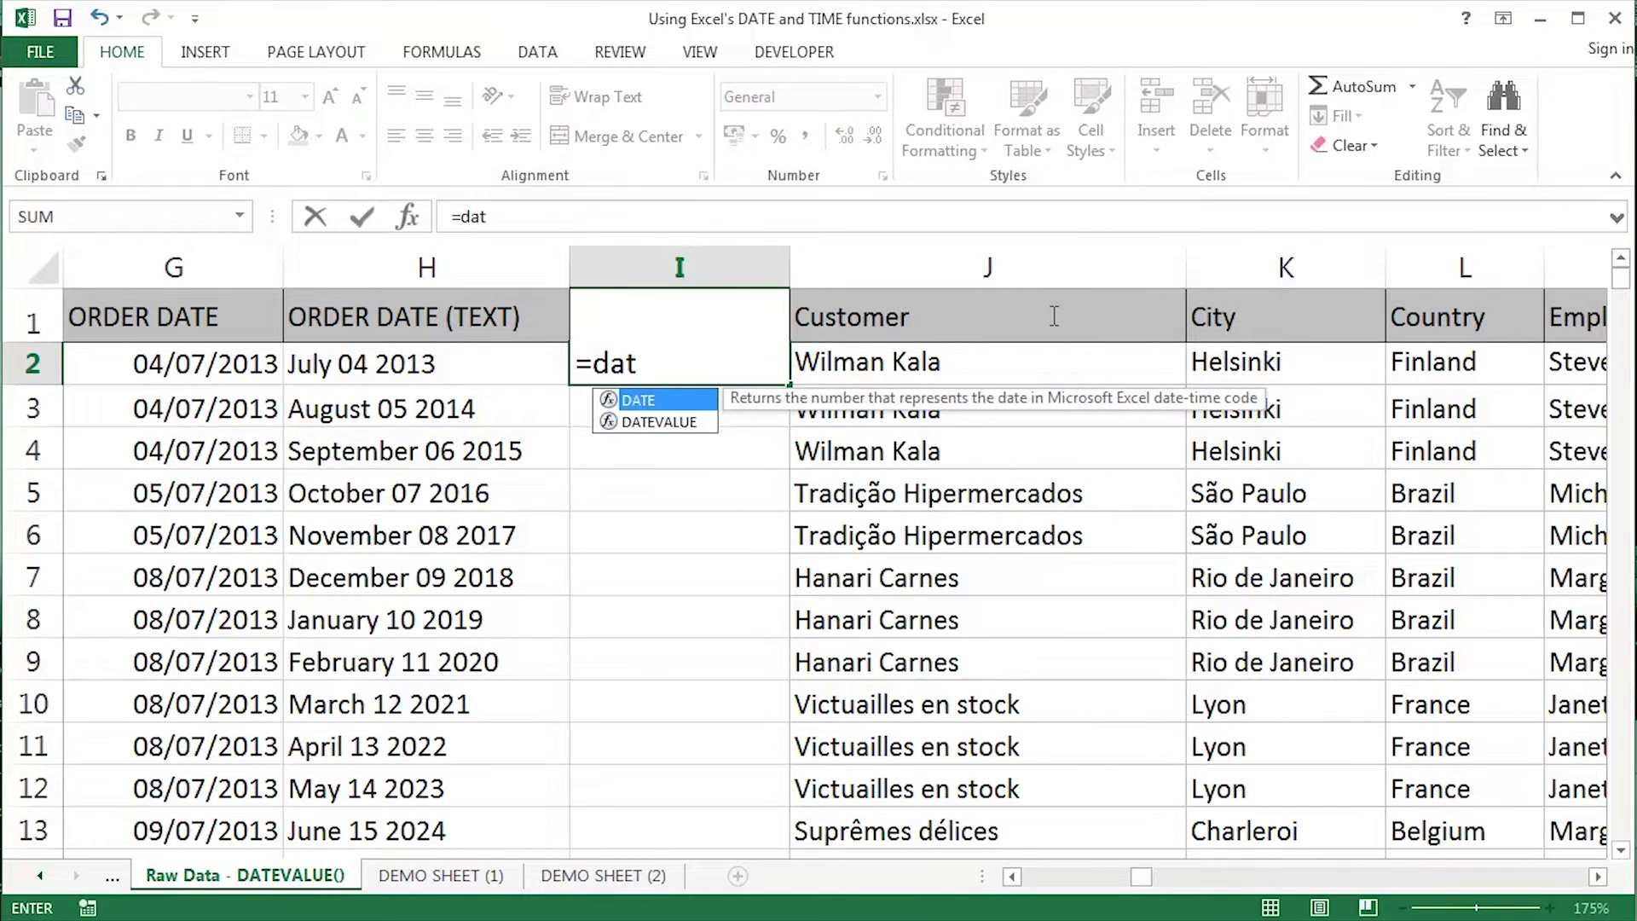
{"action": "key", "text": "Down"}
{"action": "key", "text": "Tab"}
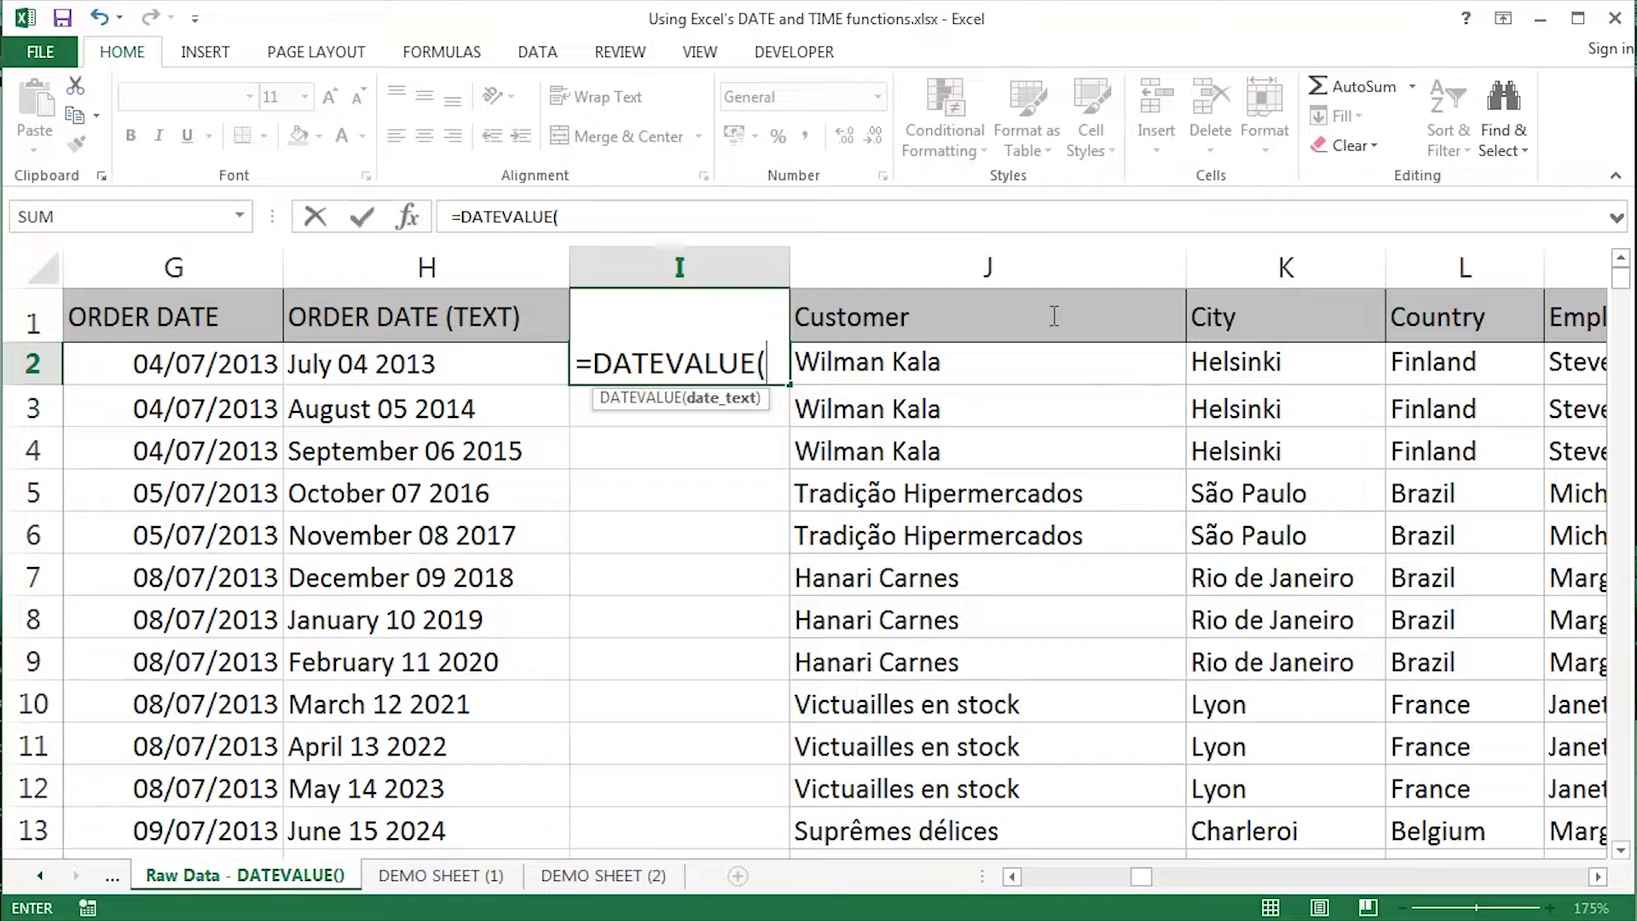
{"action": "type", "text": "\"4"}
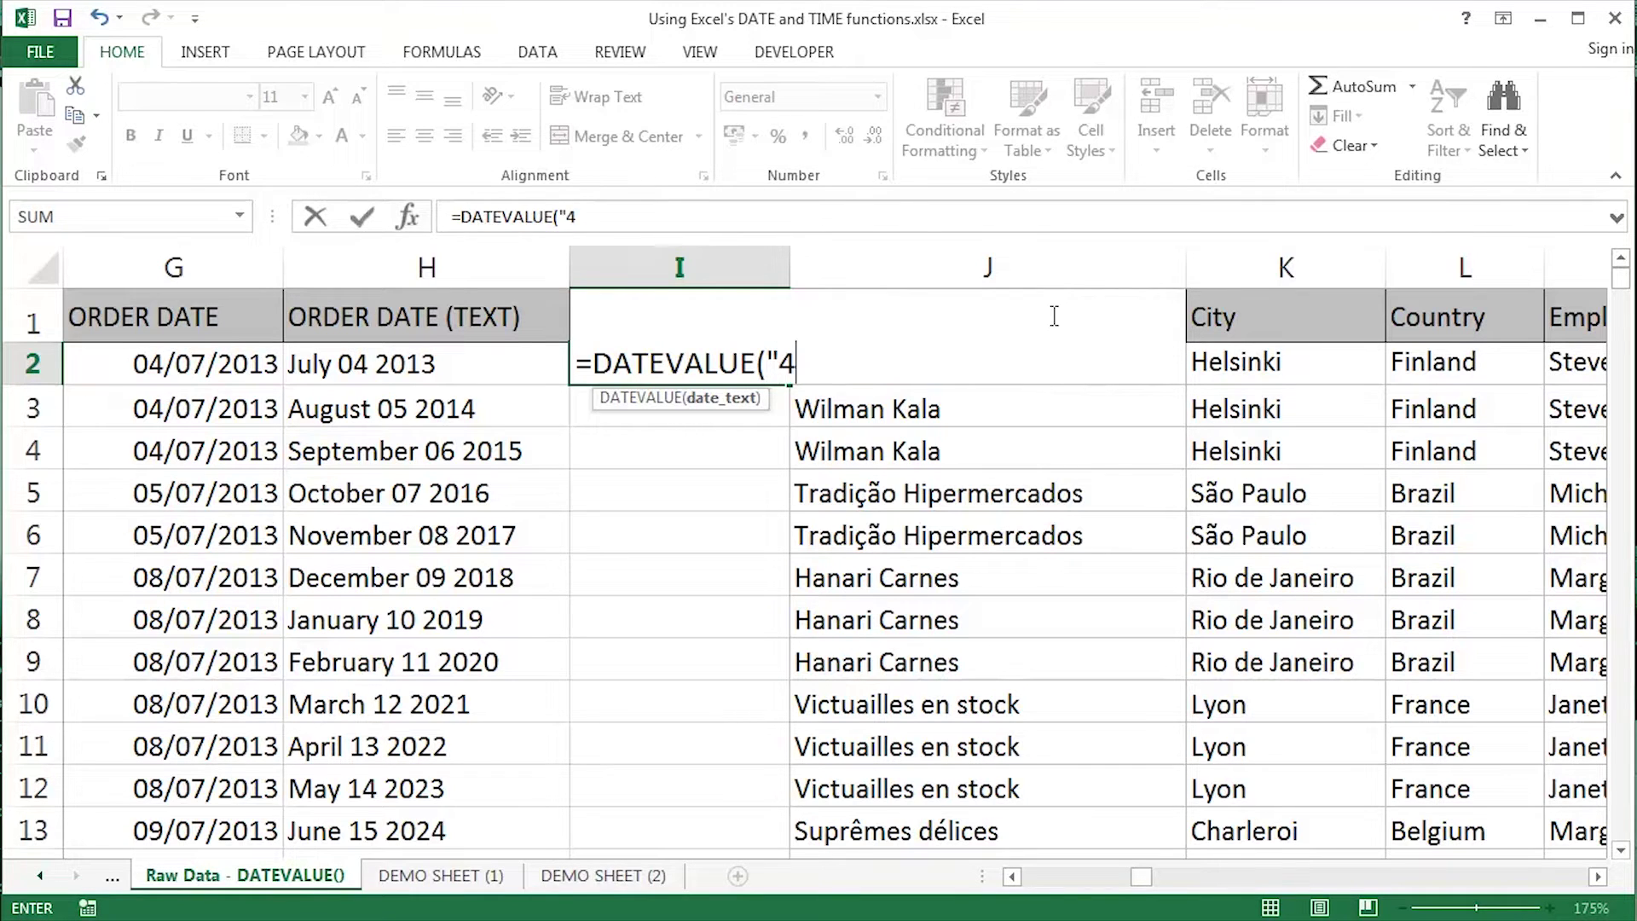
{"action": "type", "text": "/7/2013"}
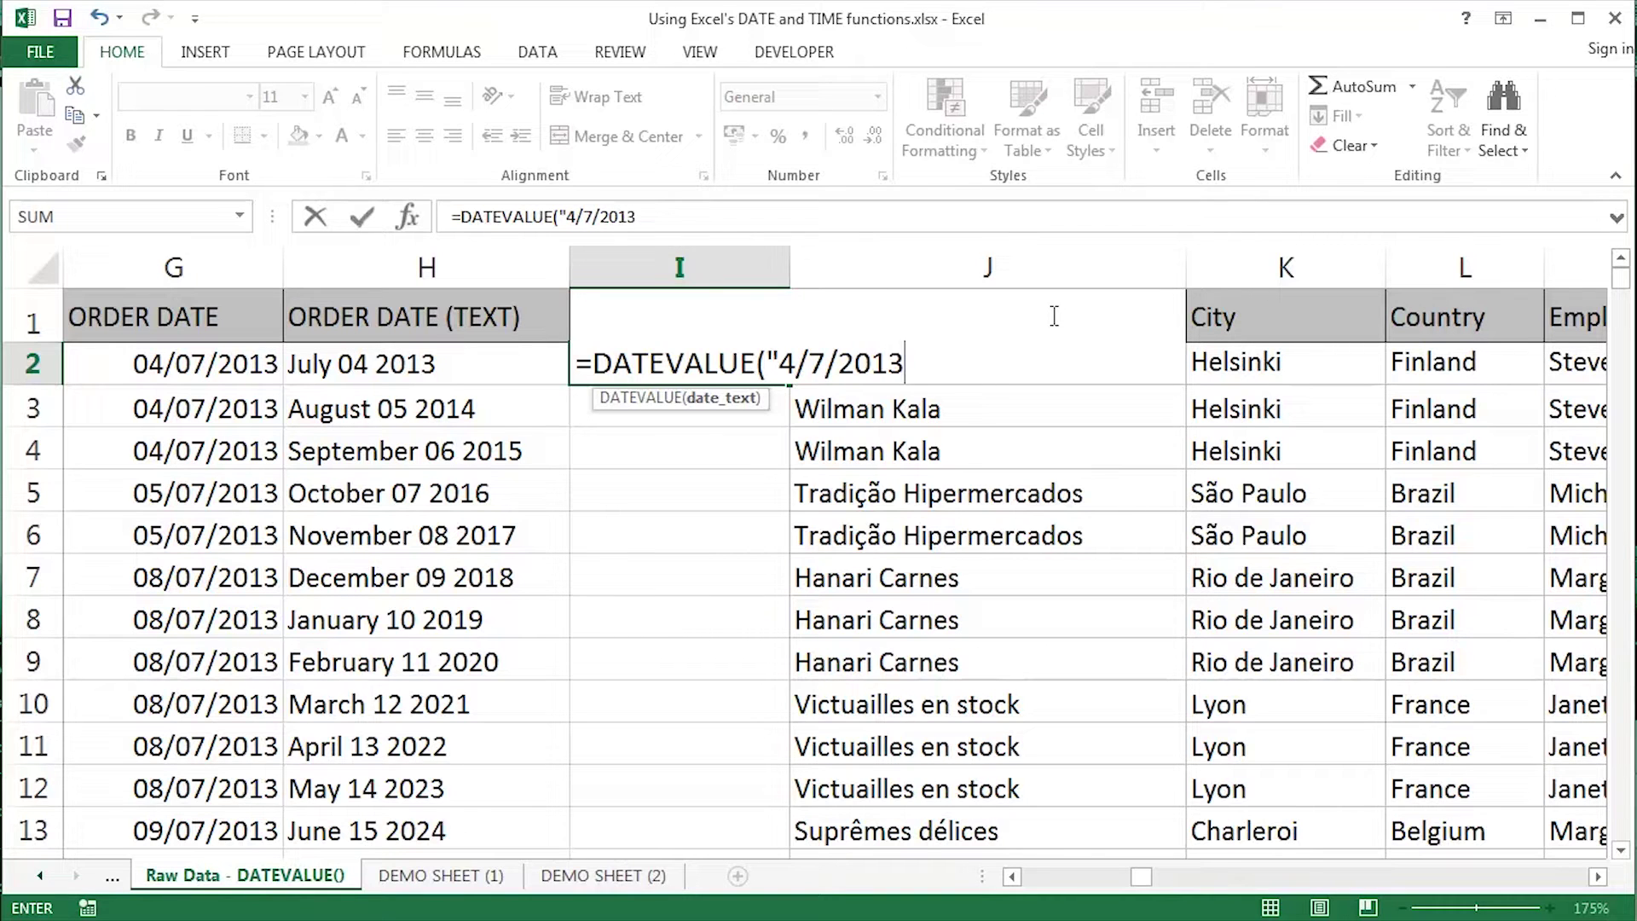
{"action": "type", "text": "\""}
{"action": "key", "text": "Return"}
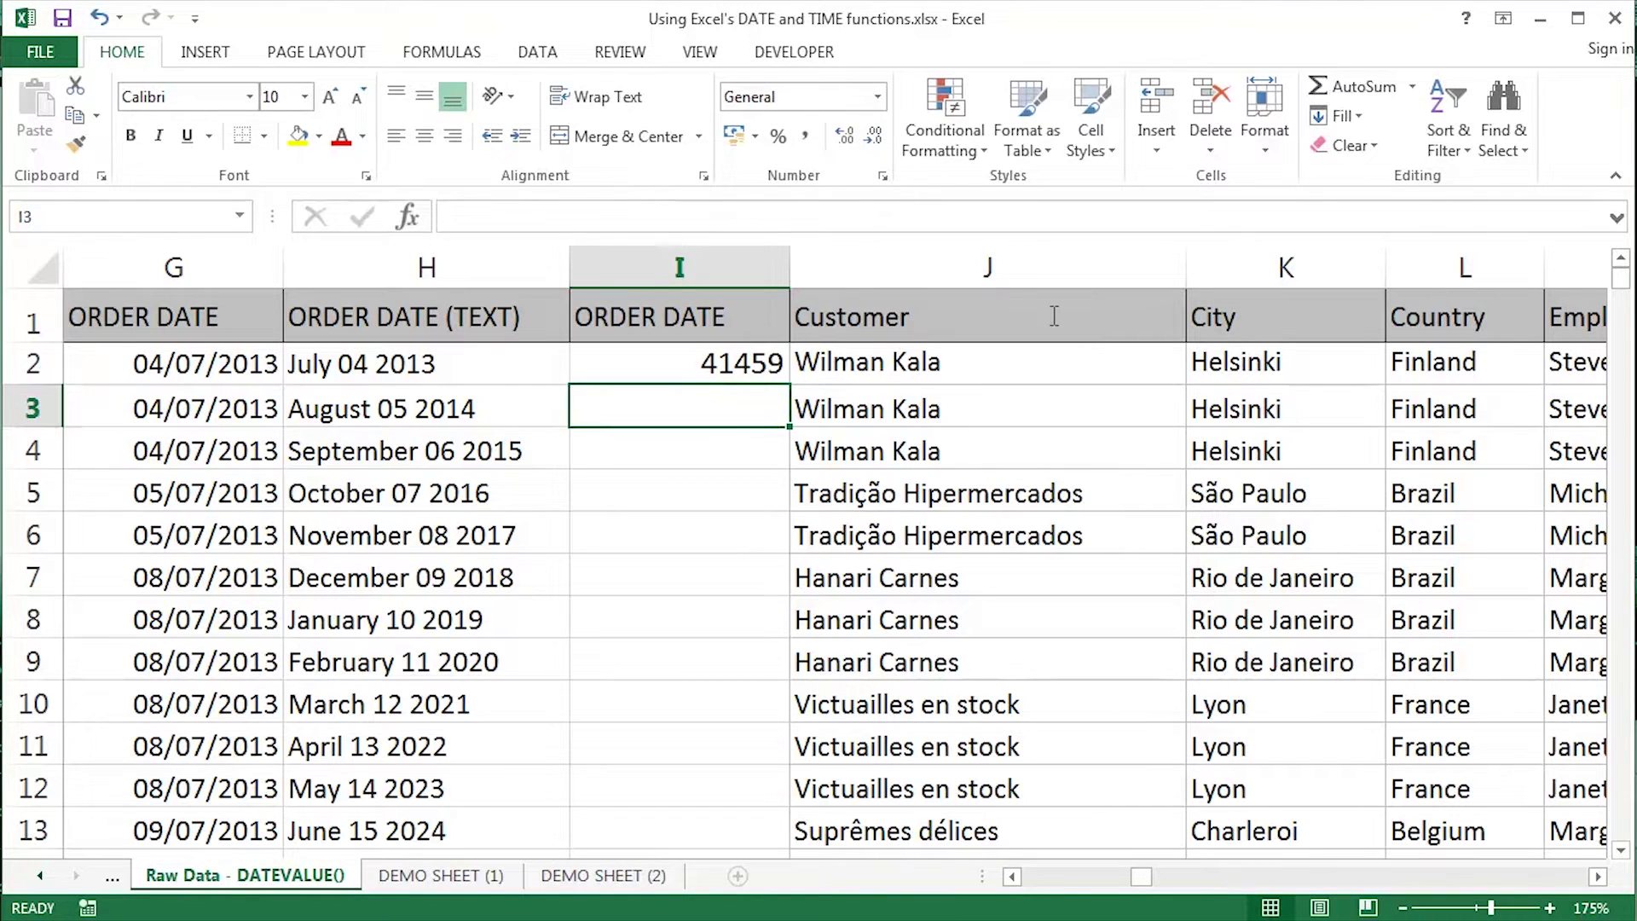
Reselect I2 and inspect its formula without changing it.
{"action": "key", "text": "Up"}
{"action": "key", "text": "F2"}
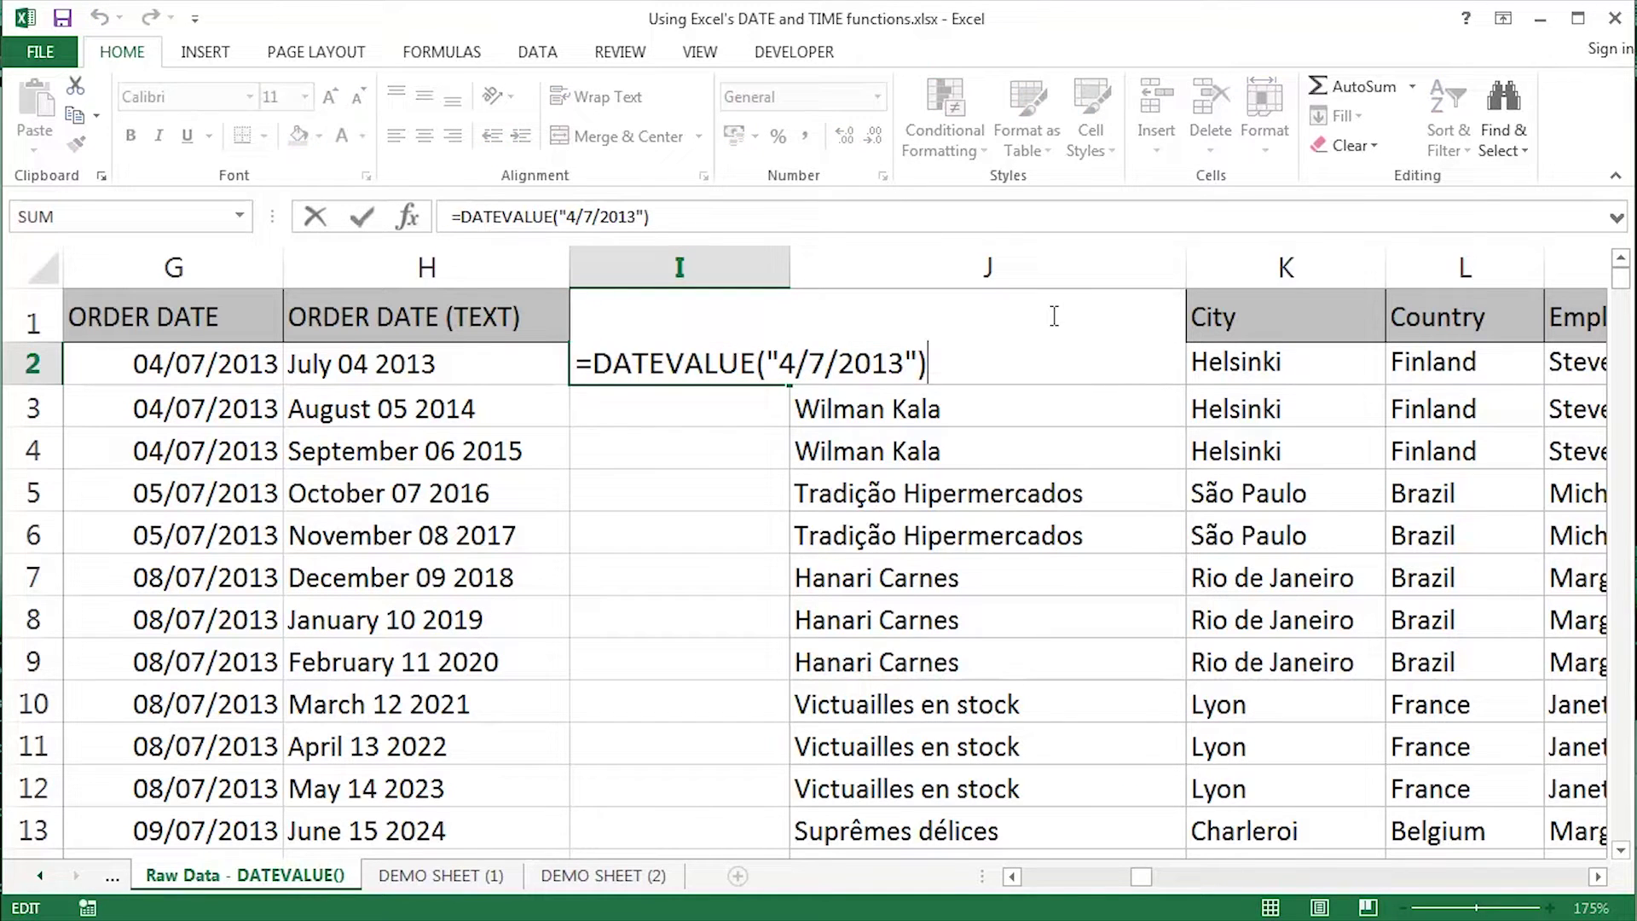
{"action": "key", "text": "Escape"}
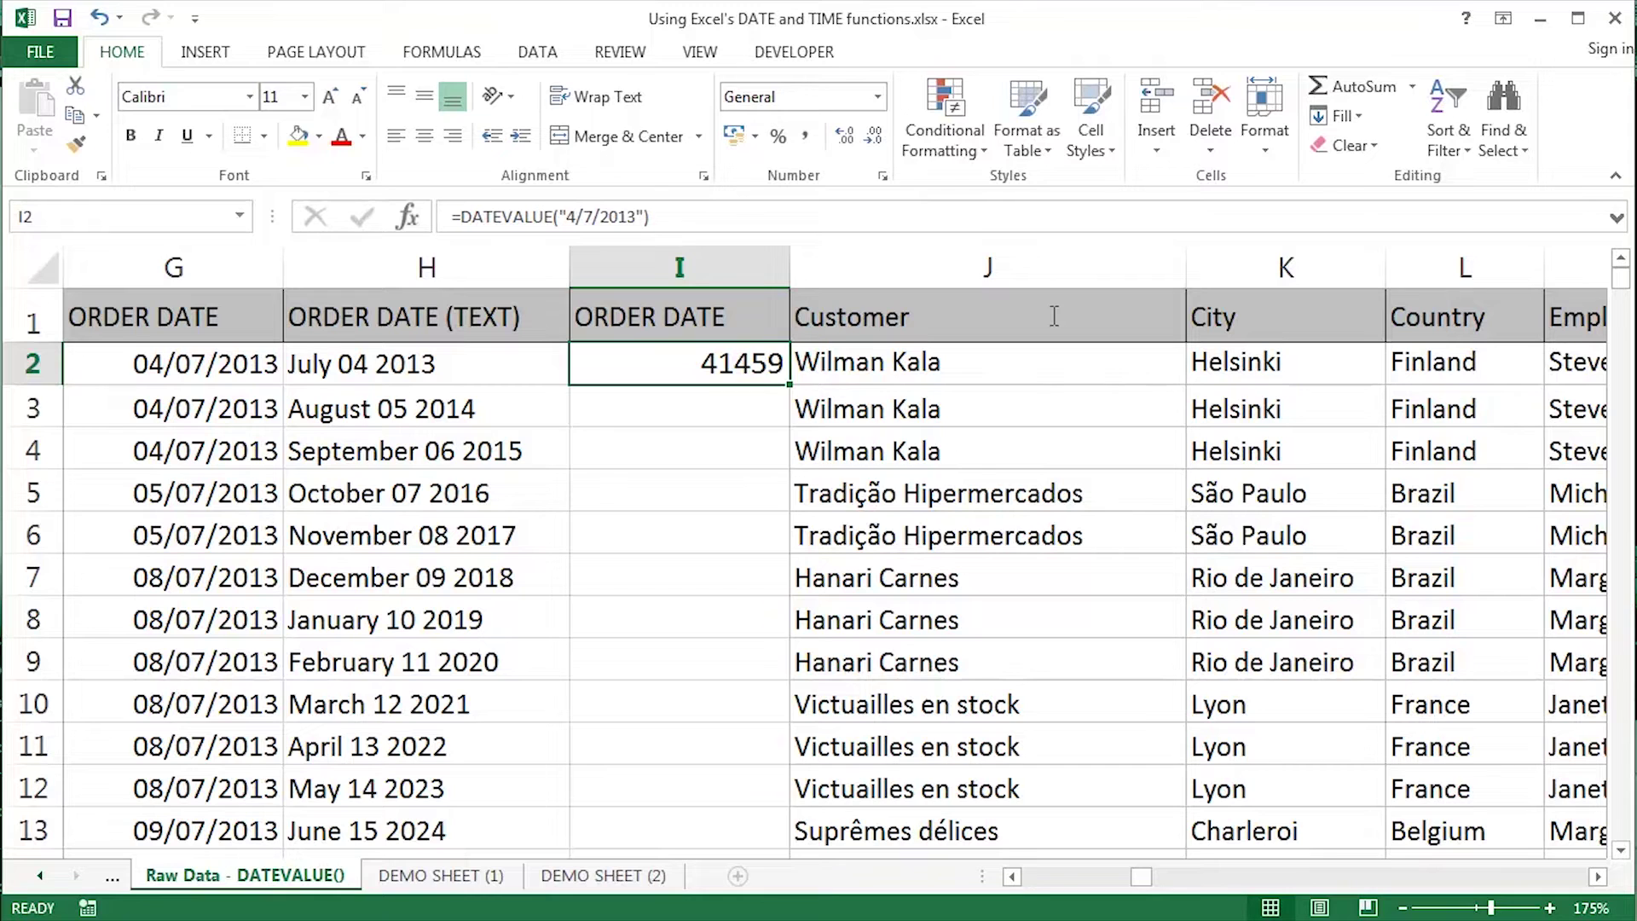
Apply the Date number format to I2.
{"action": "key", "text": "ctrl+1"}
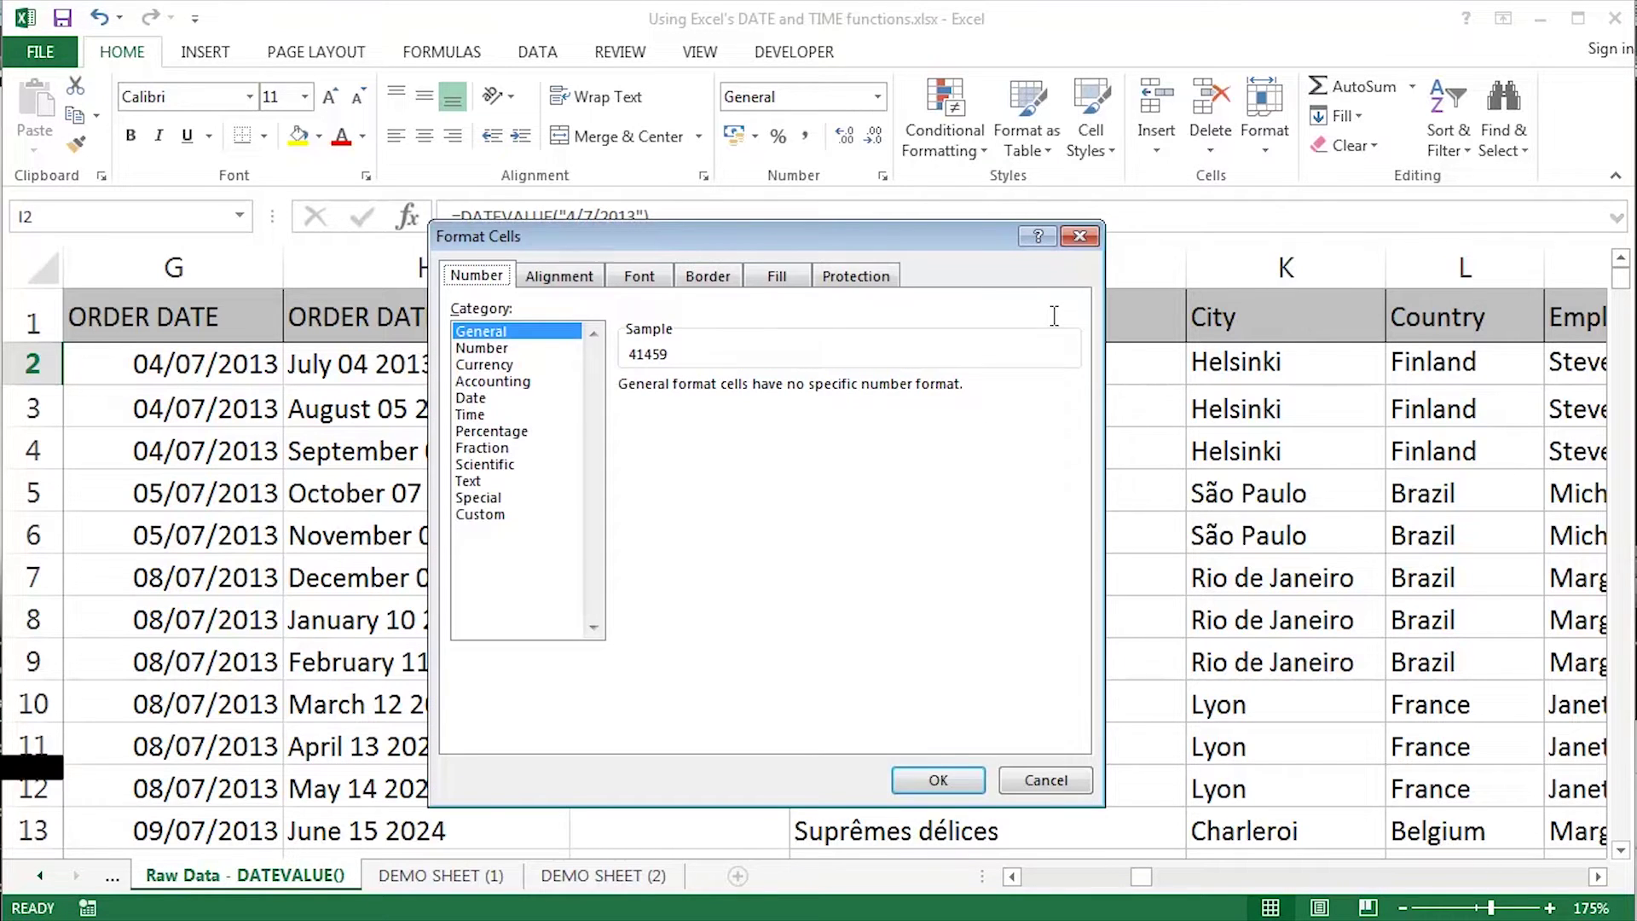
{"action": "key", "text": "d"}
{"action": "key", "text": "Return"}
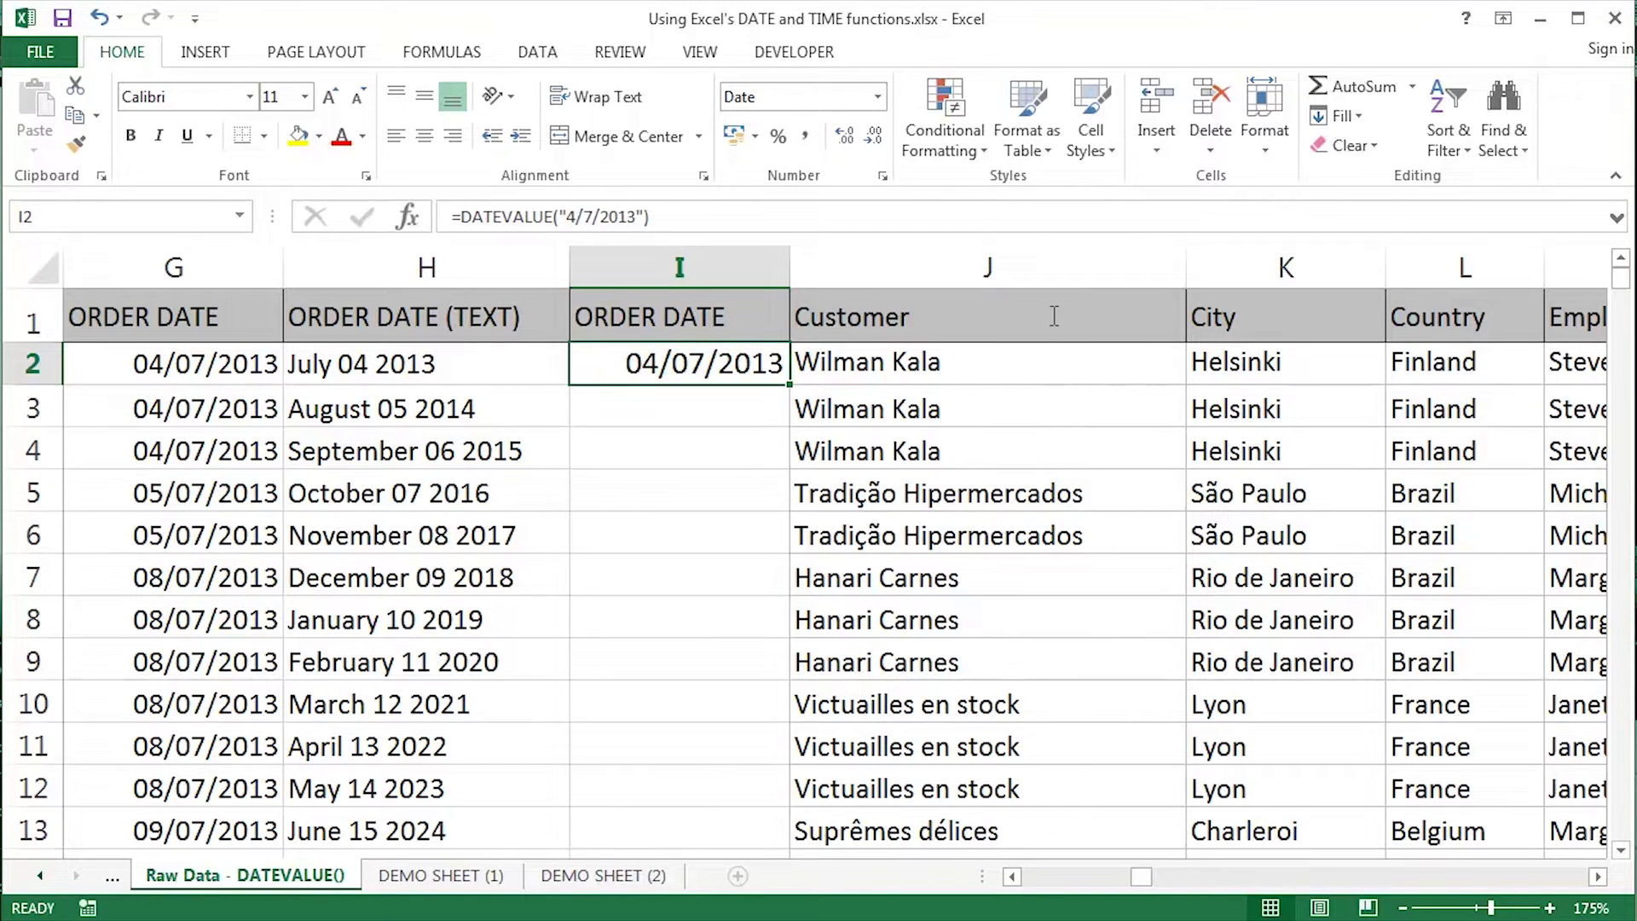
Check I2's formula, then clear all of I2's contents and formatting.
{"action": "key", "text": "F2"}
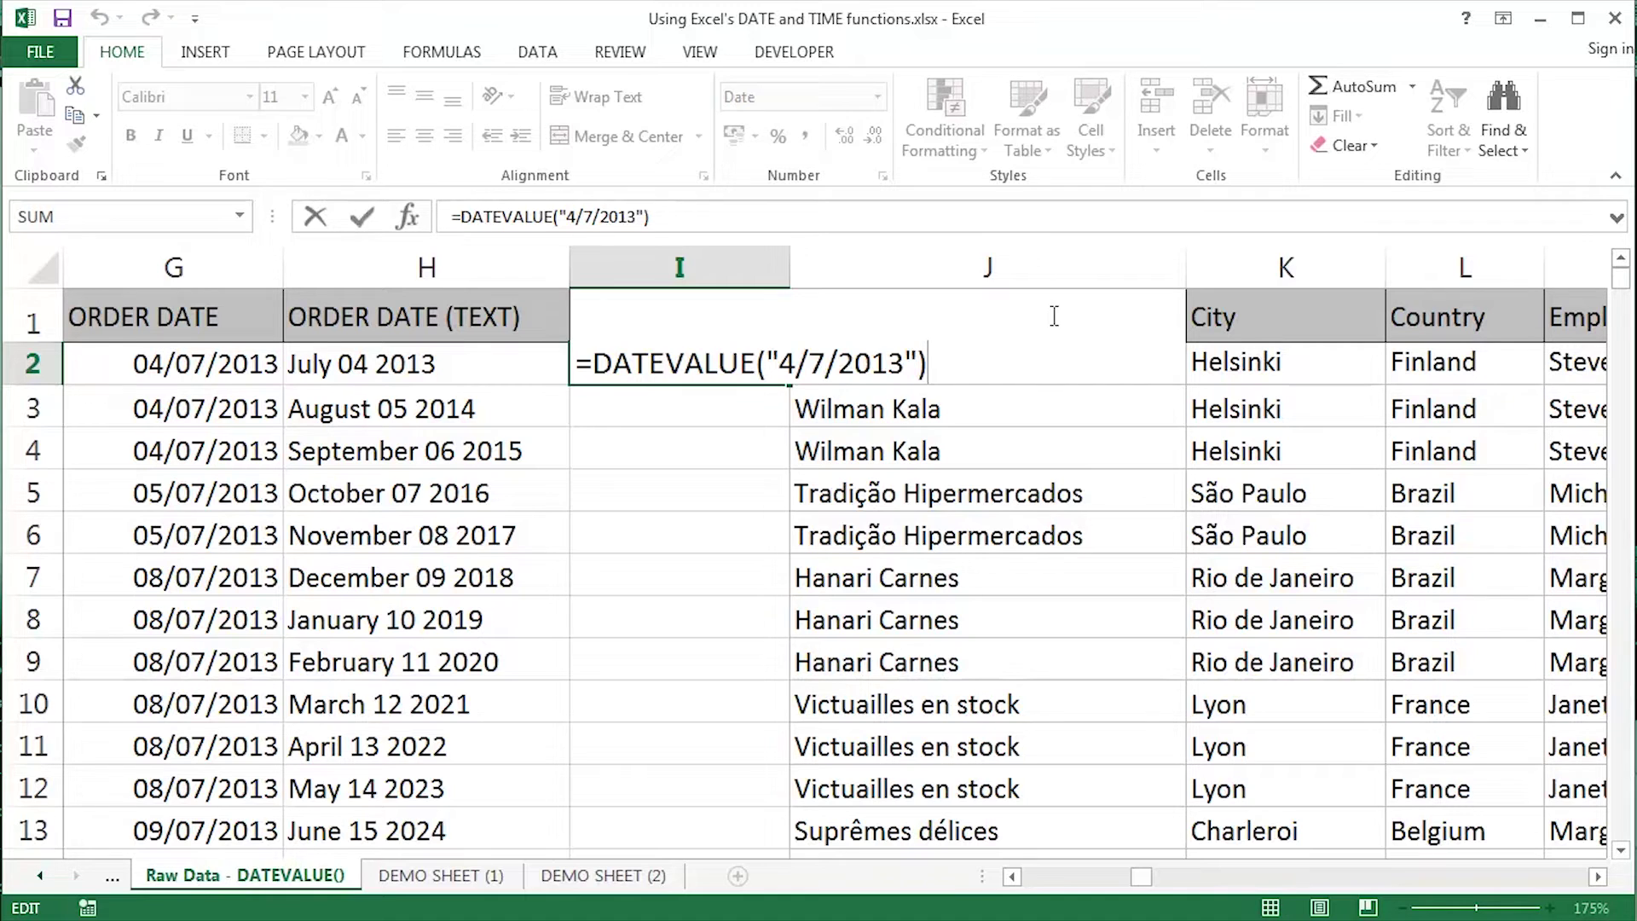
{"action": "key", "text": "Escape"}
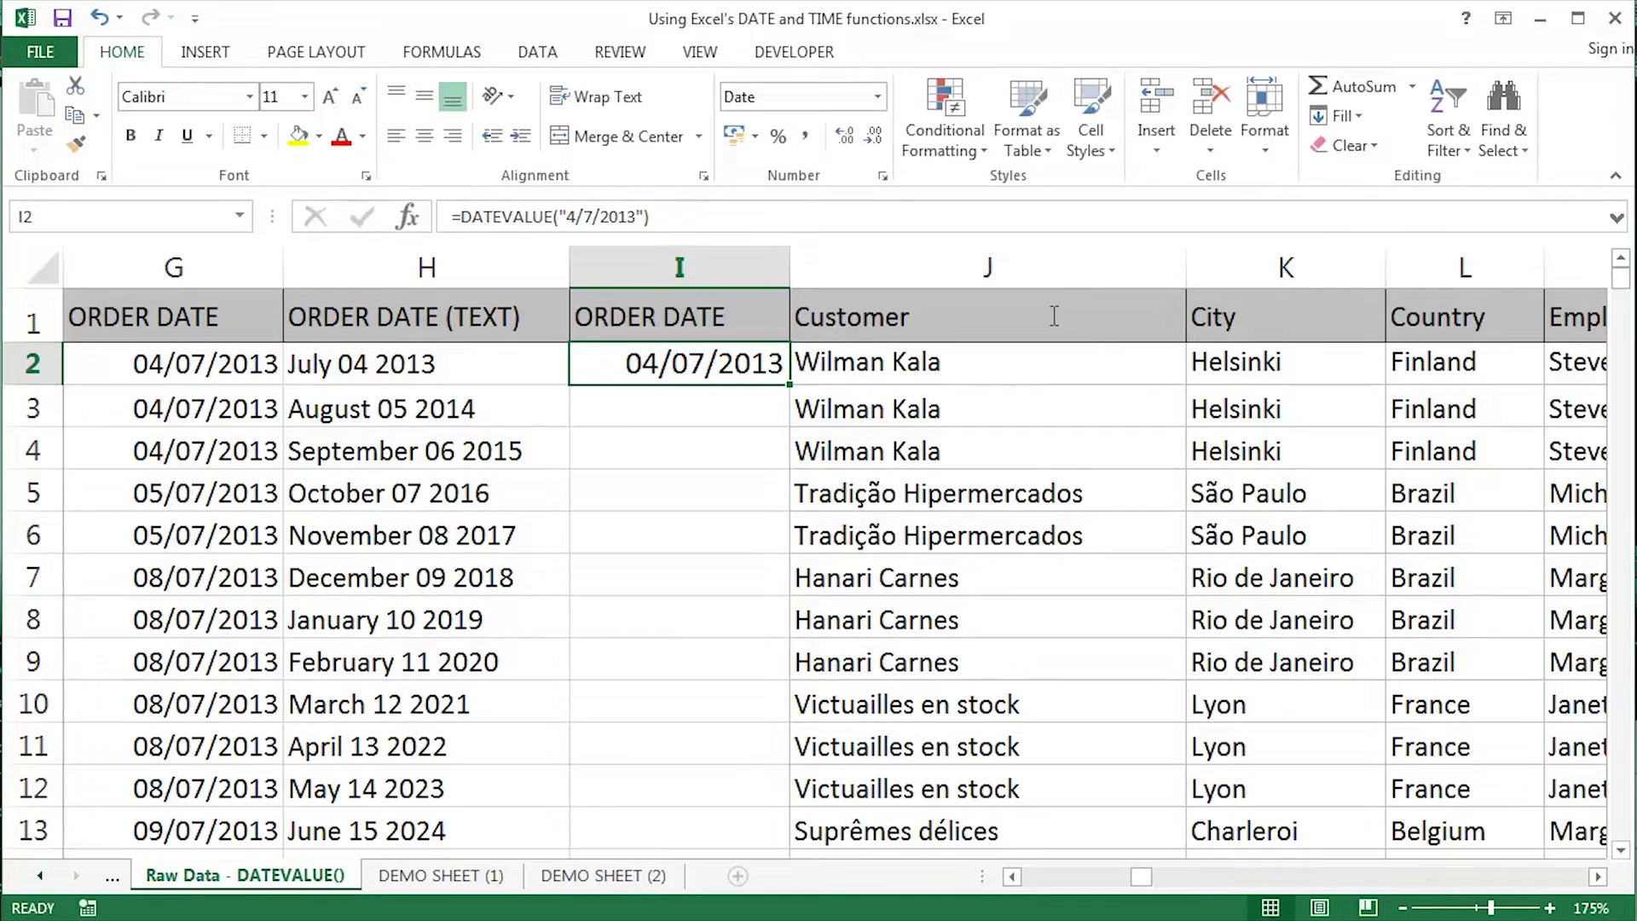
{"action": "key", "text": "alt+e"}
{"action": "key", "text": "a"}
{"action": "key", "text": "a"}
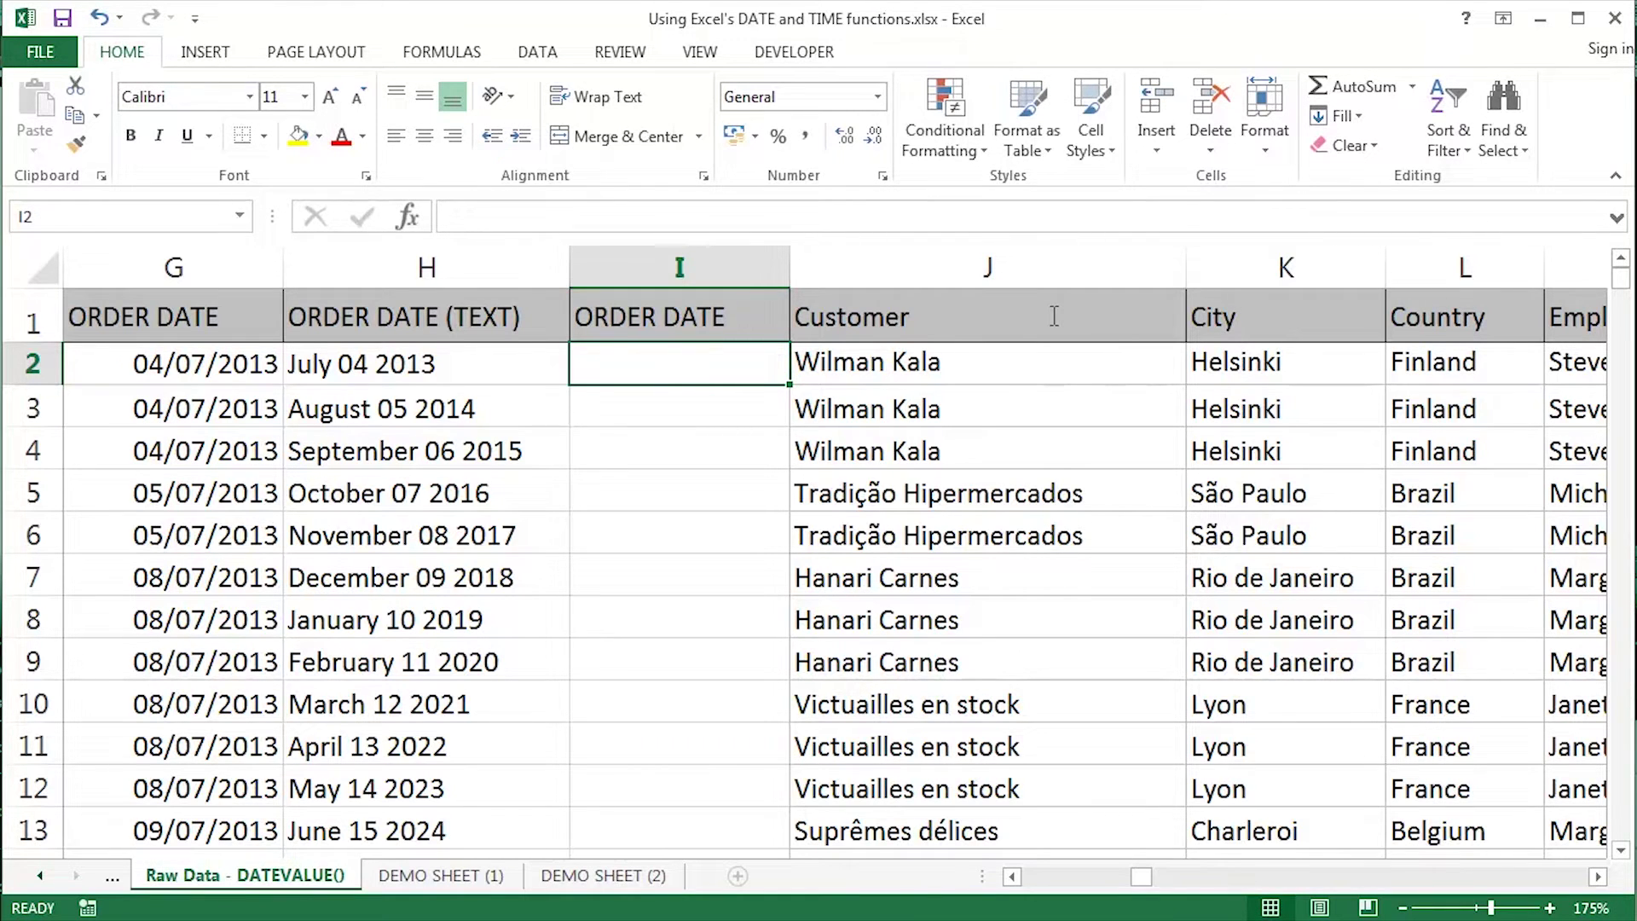
Begin I2's formula as =DATEVALUE(MID(H2 using autocomplete.
{"action": "type", "text": "=dat"}
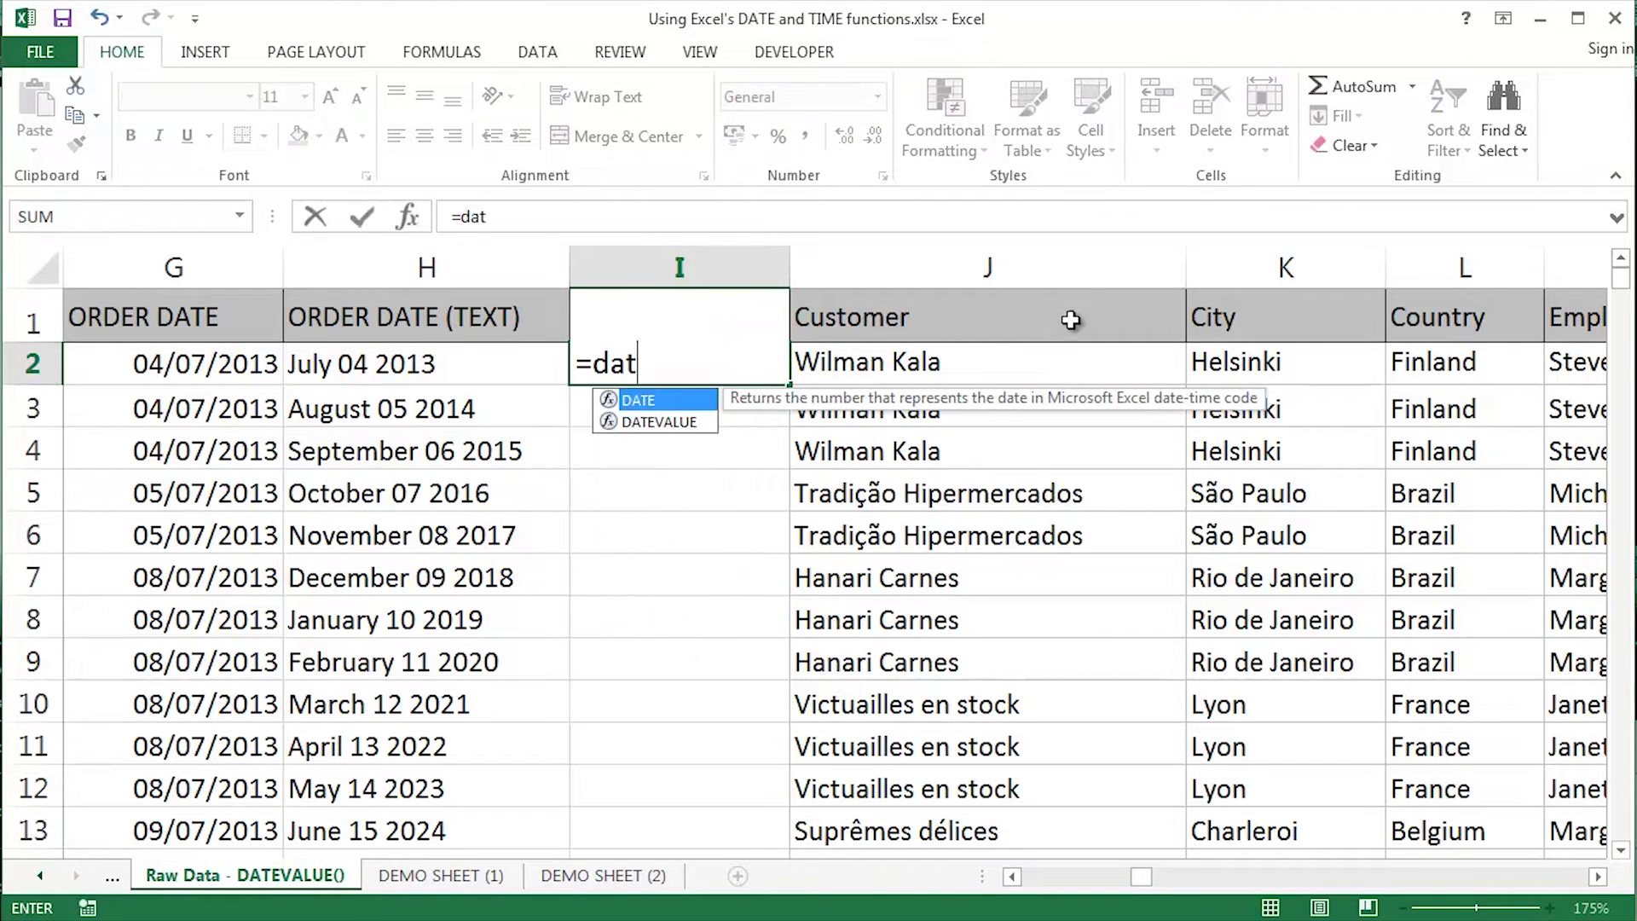
{"action": "key", "text": "Down"}
{"action": "key", "text": "Tab"}
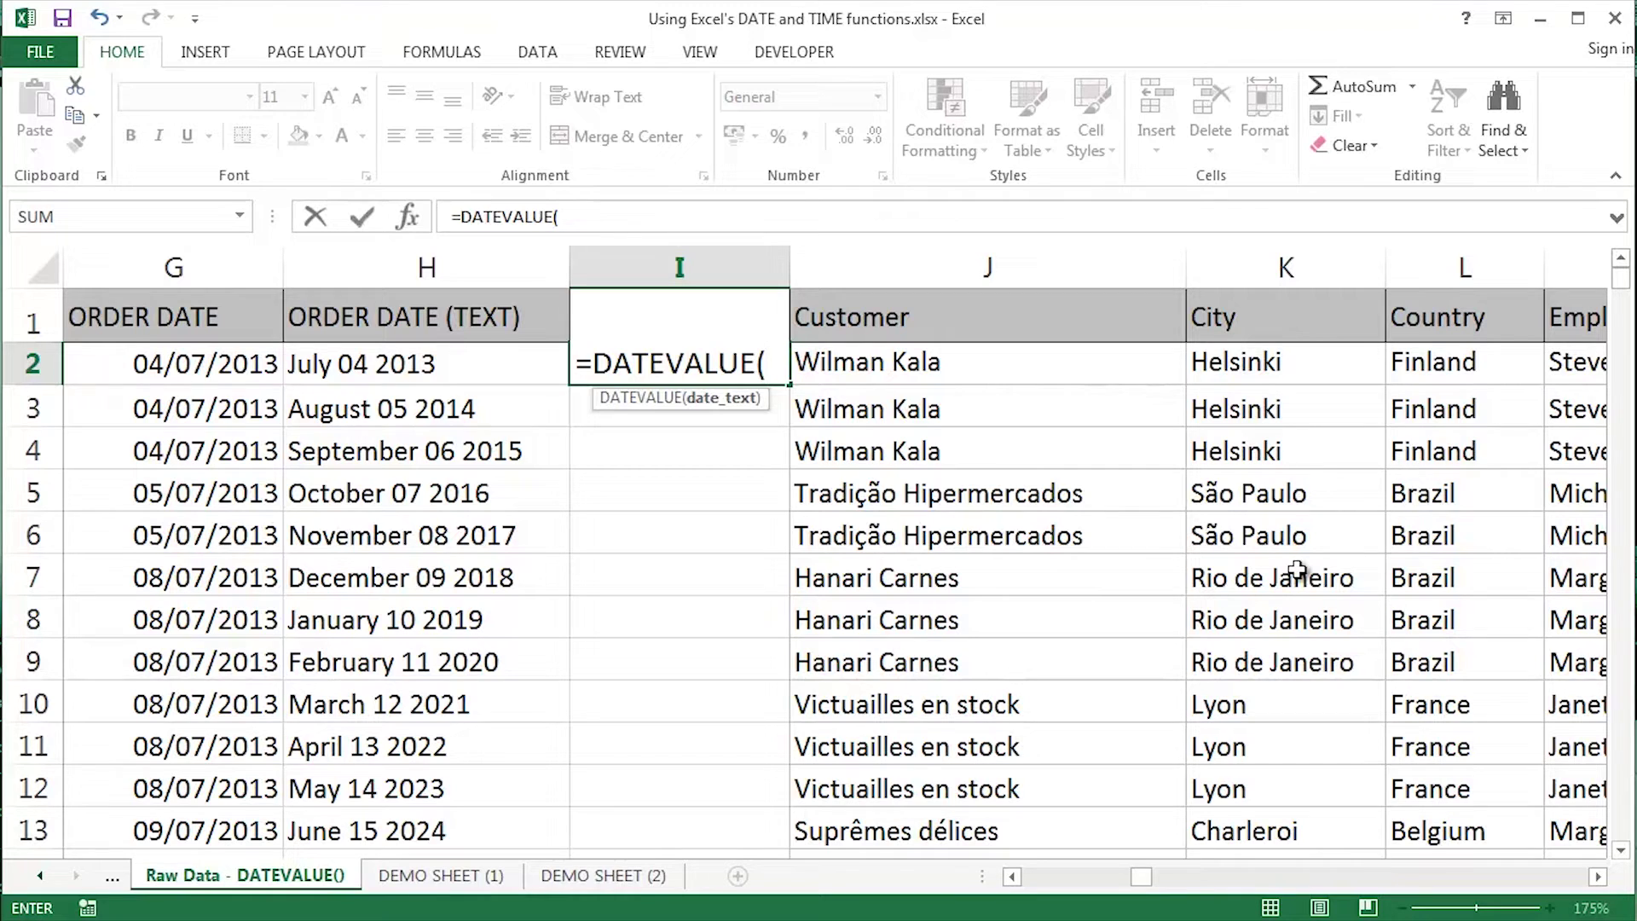
{"action": "type", "text": "mi"}
{"action": "key", "text": "Tab"}
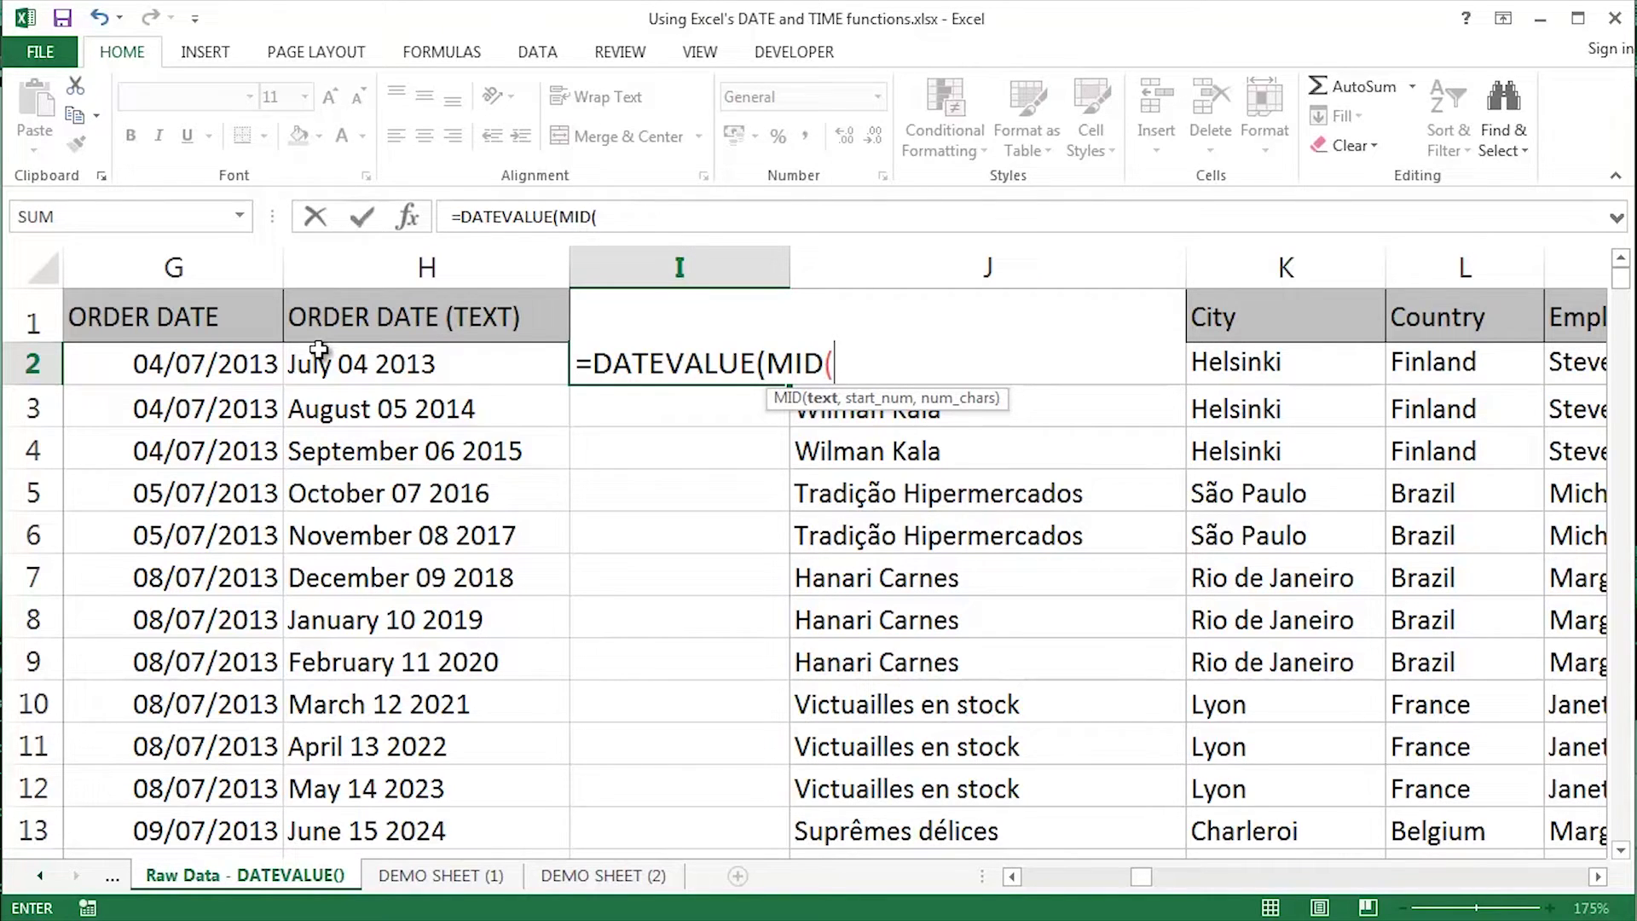
{"action": "key", "text": "Left"}
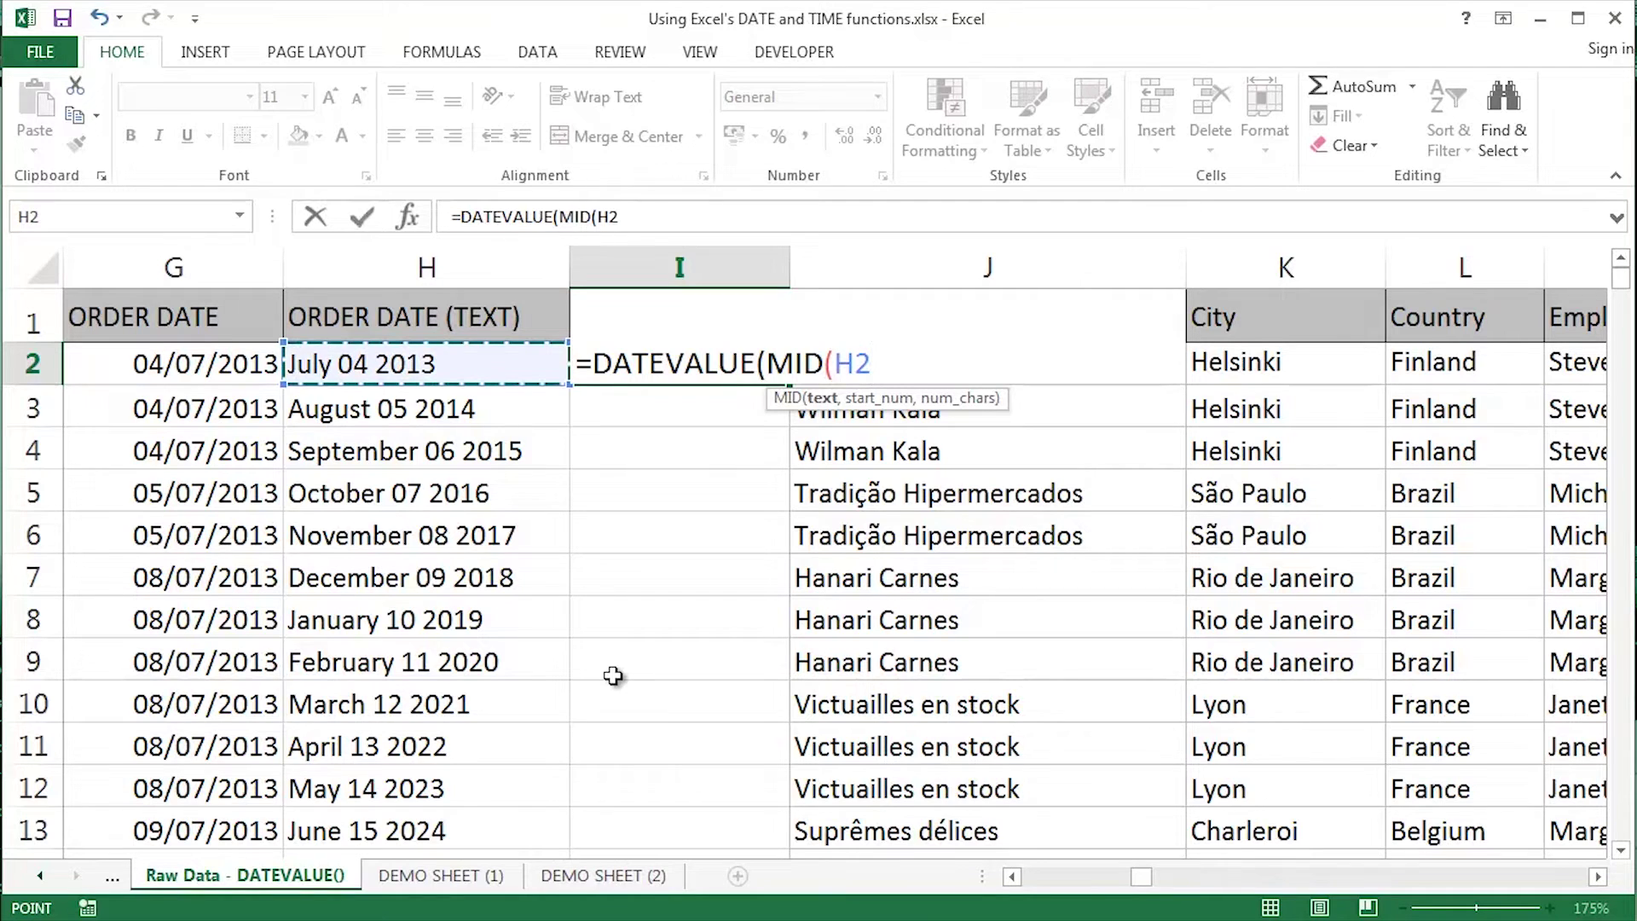
Add ,FIND(" ",H2)+1,2) to take the two-digit day after H2's first space.
{"action": "type", "text": ","}
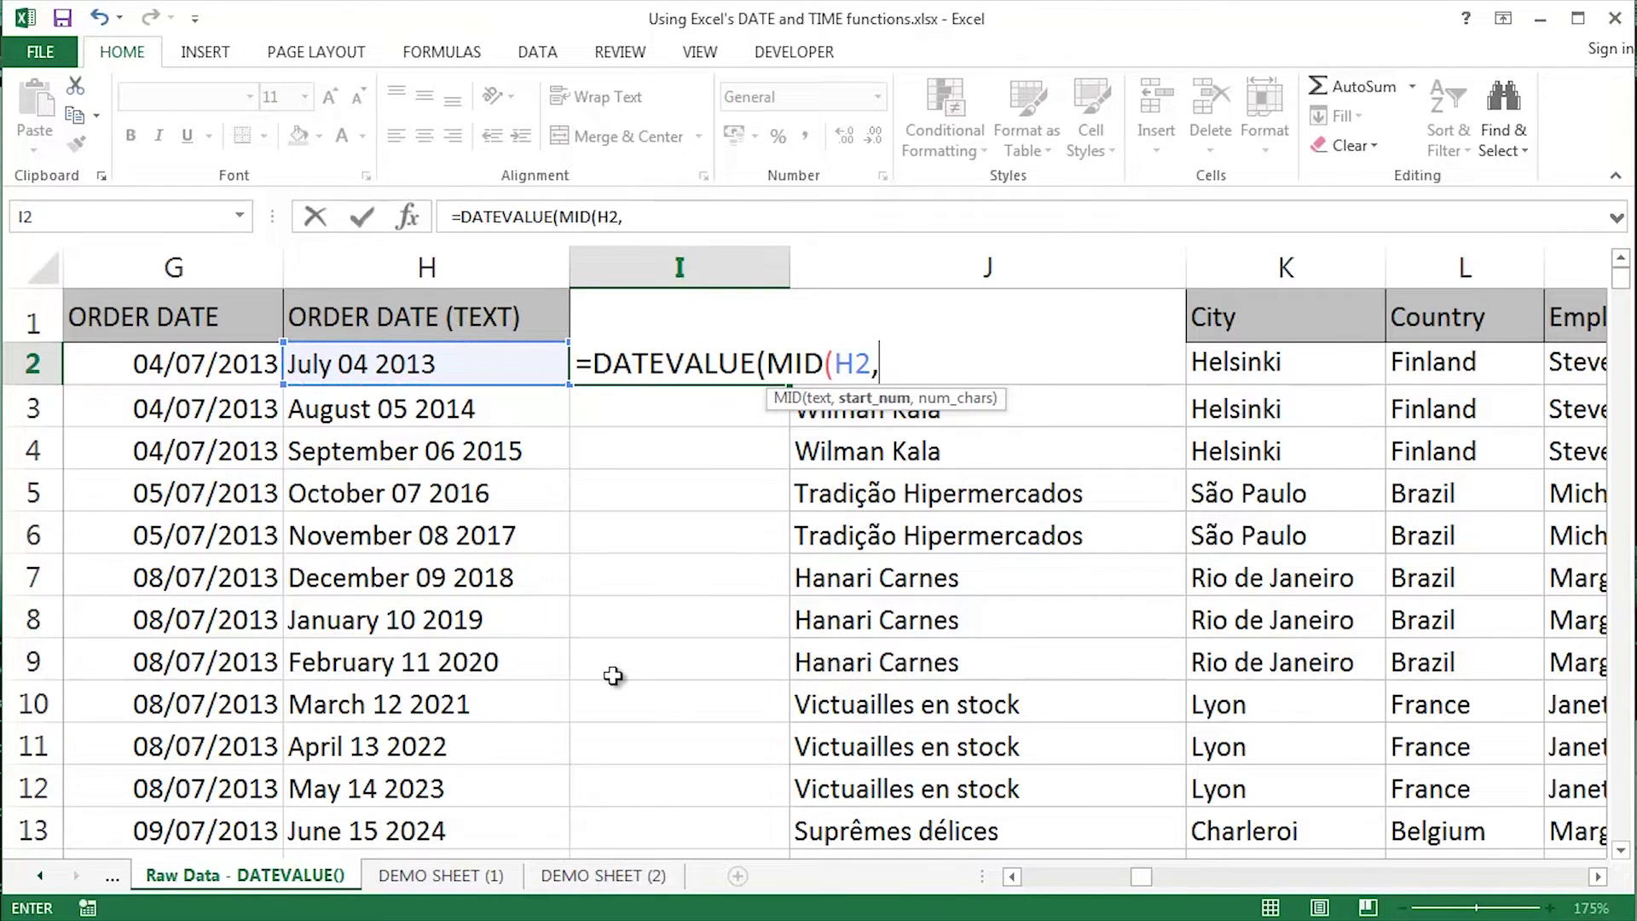
{"action": "type", "text": "find"}
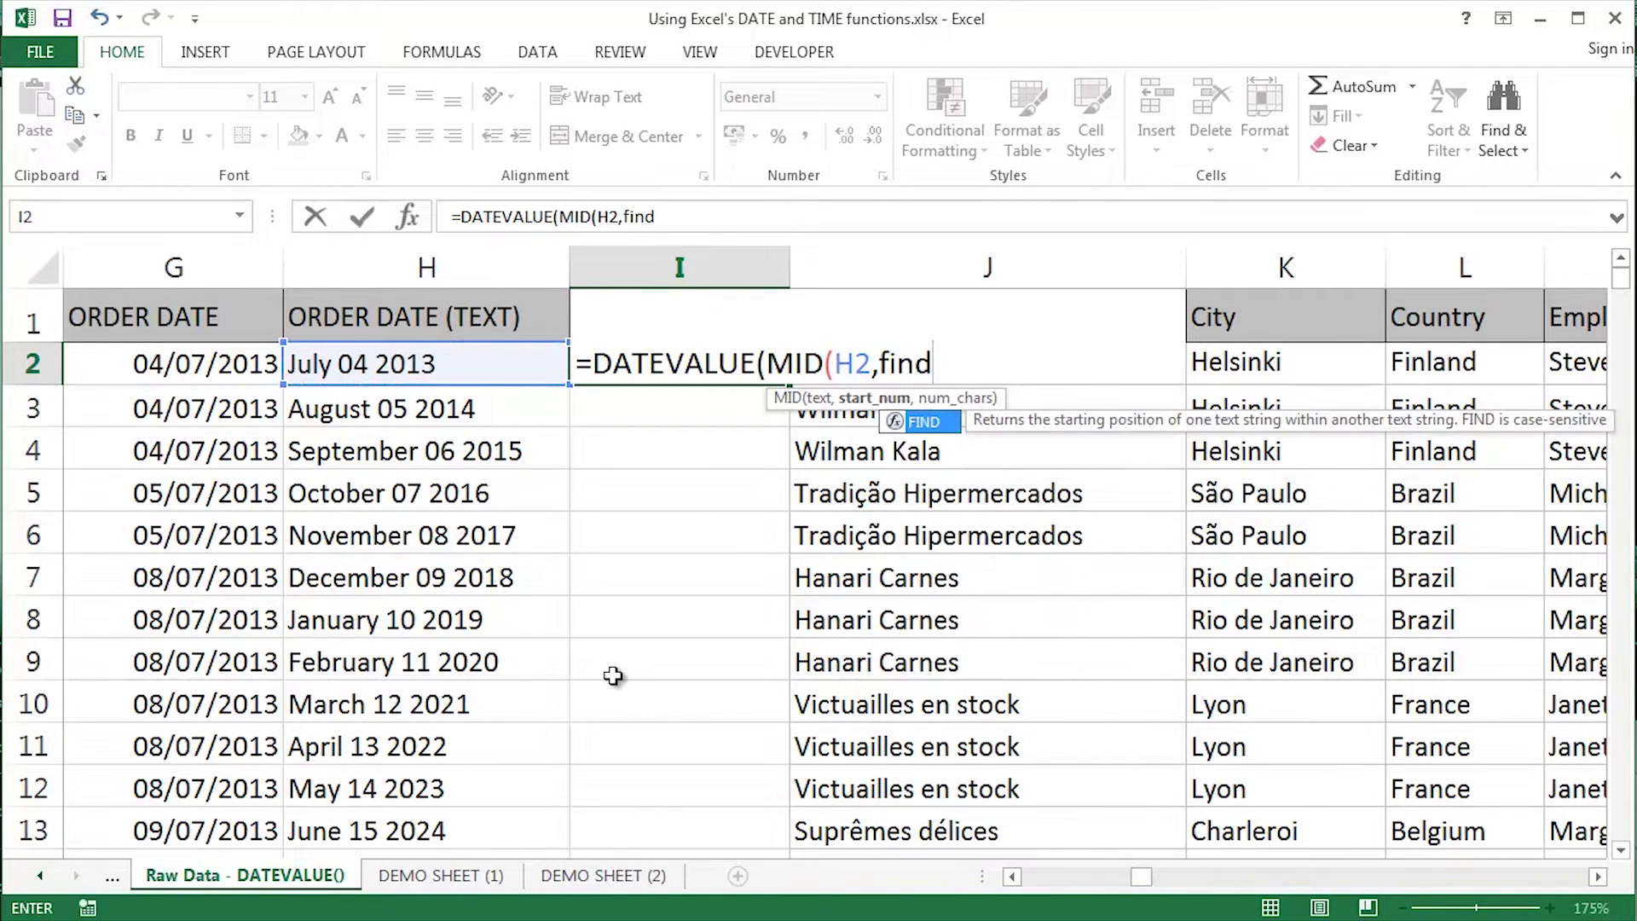
{"action": "key", "text": "Tab"}
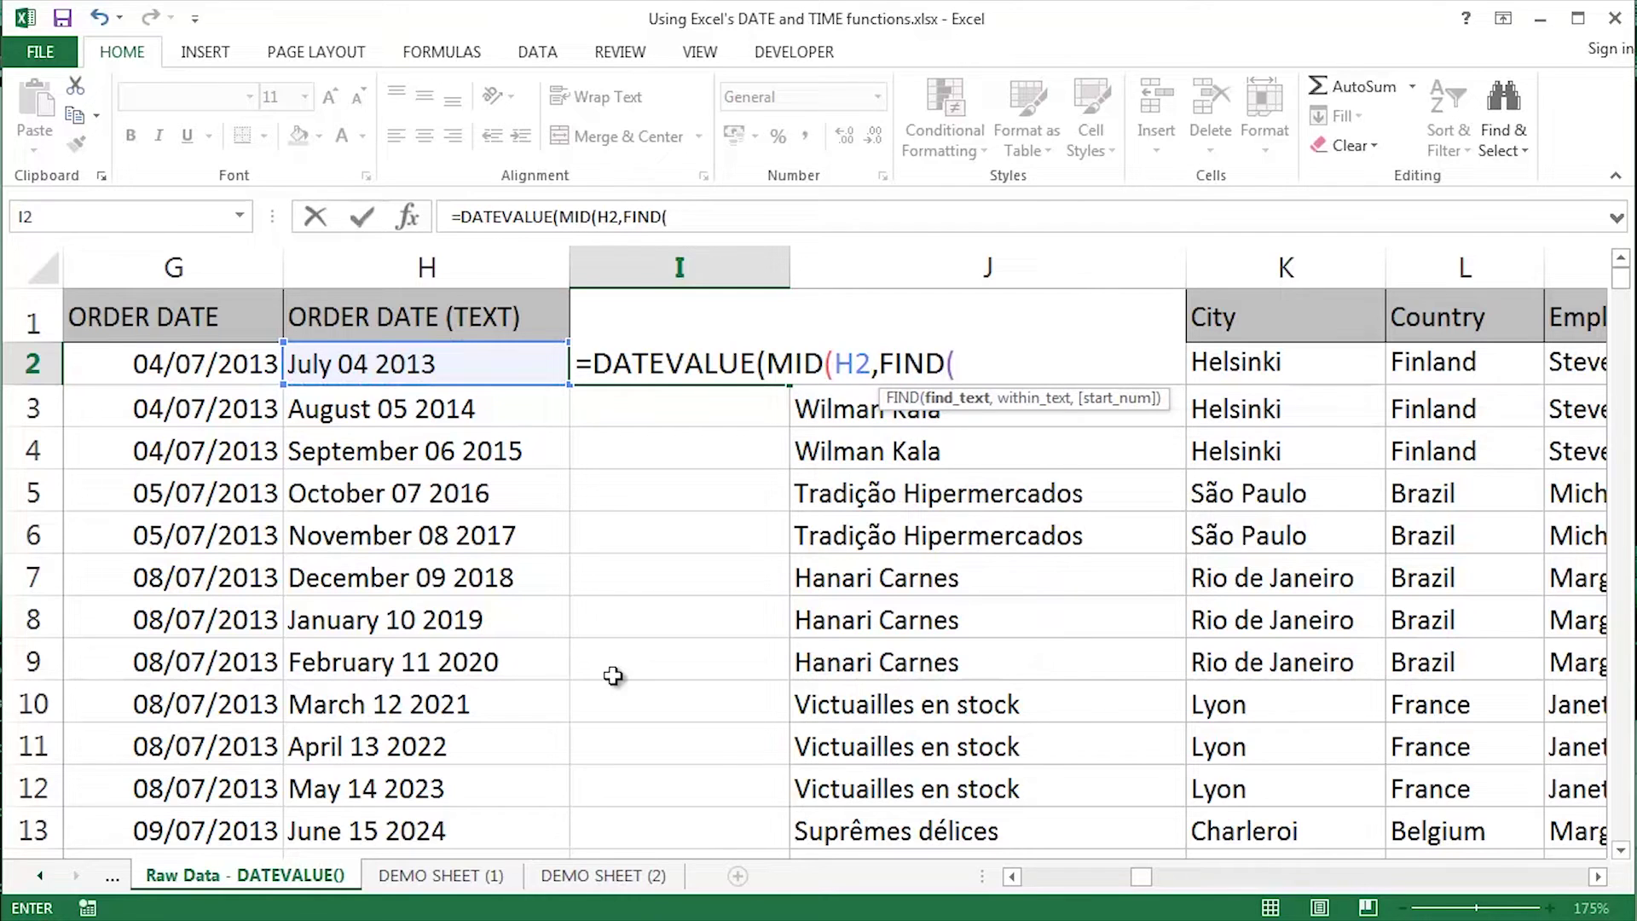
{"action": "type", "text": "\" \","}
{"action": "key", "text": "Left"}
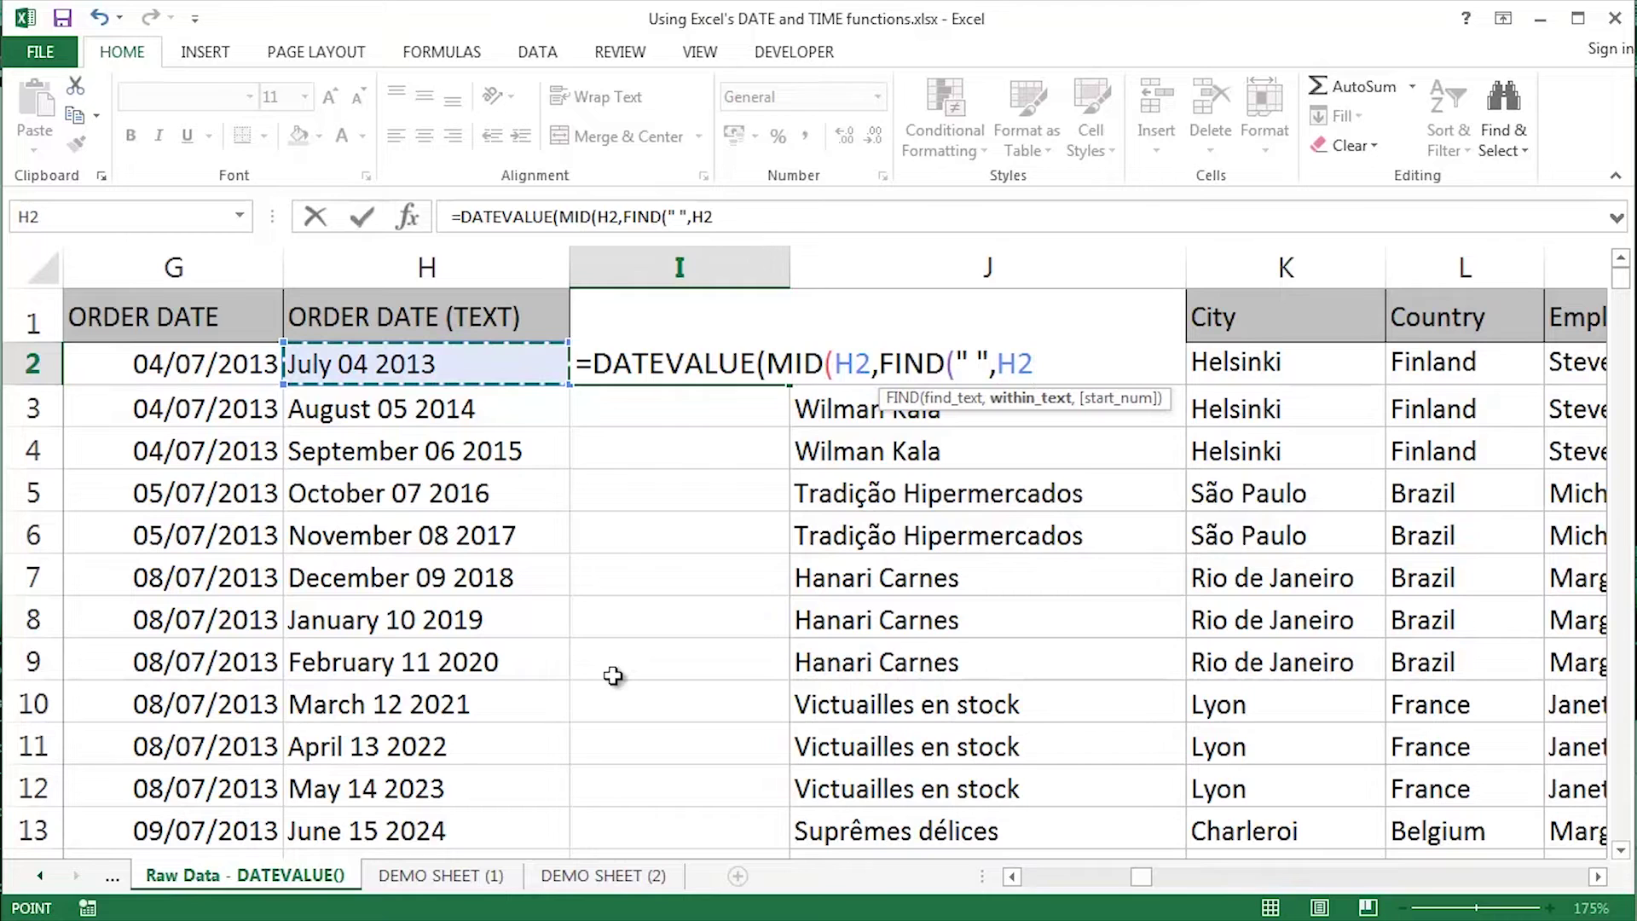
{"action": "type", "text": ")+"}
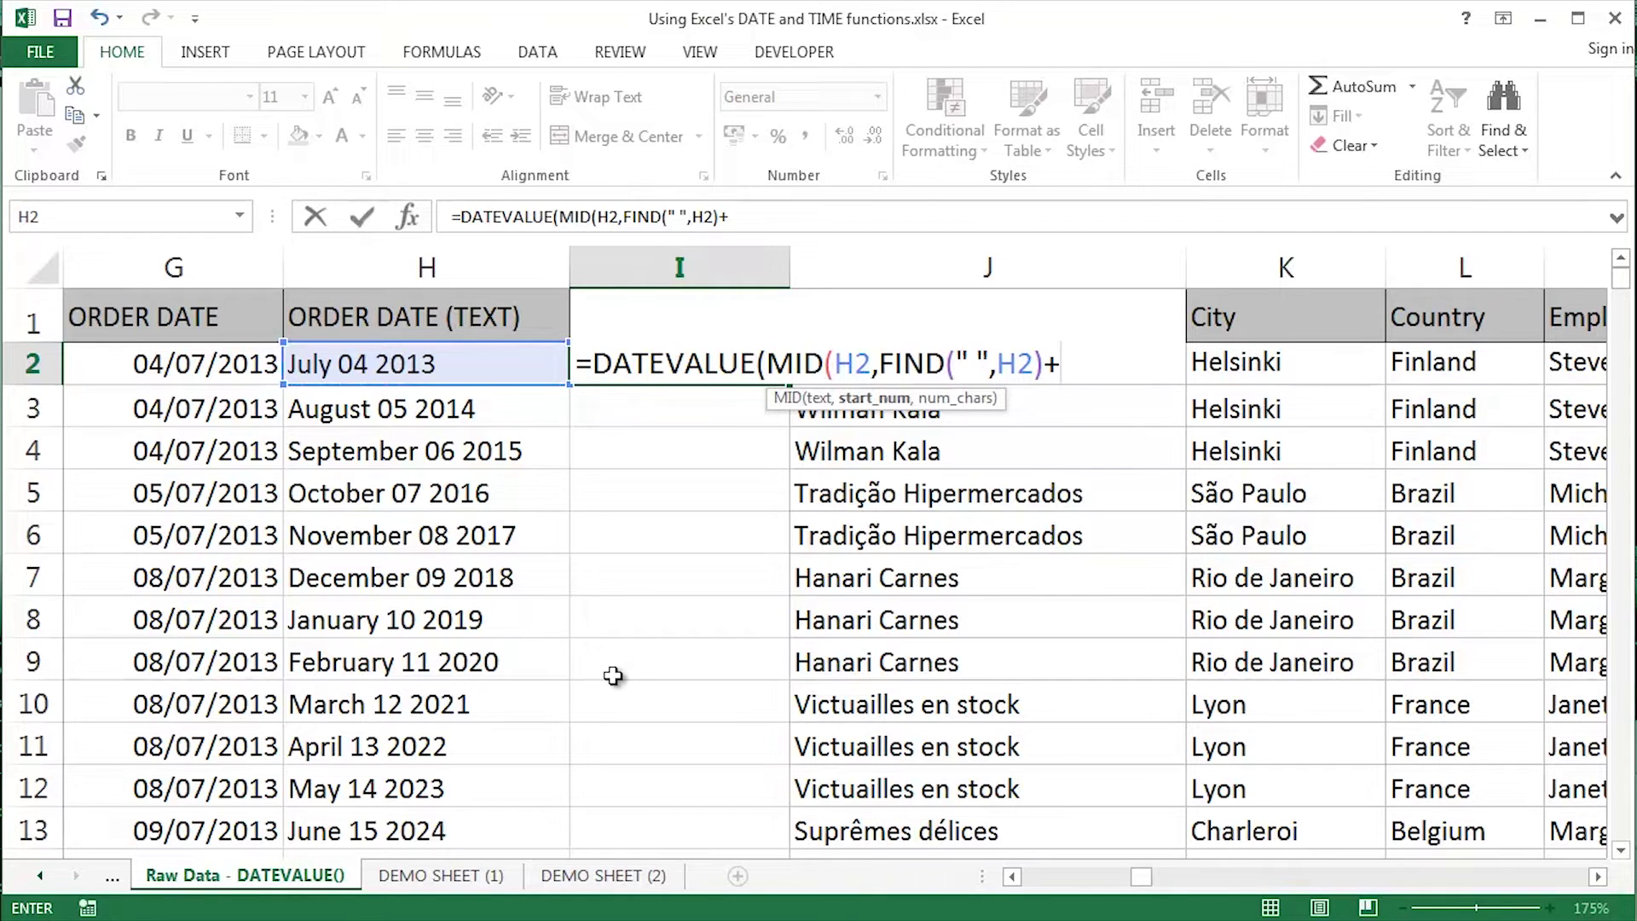
{"action": "type", "text": "1,2"}
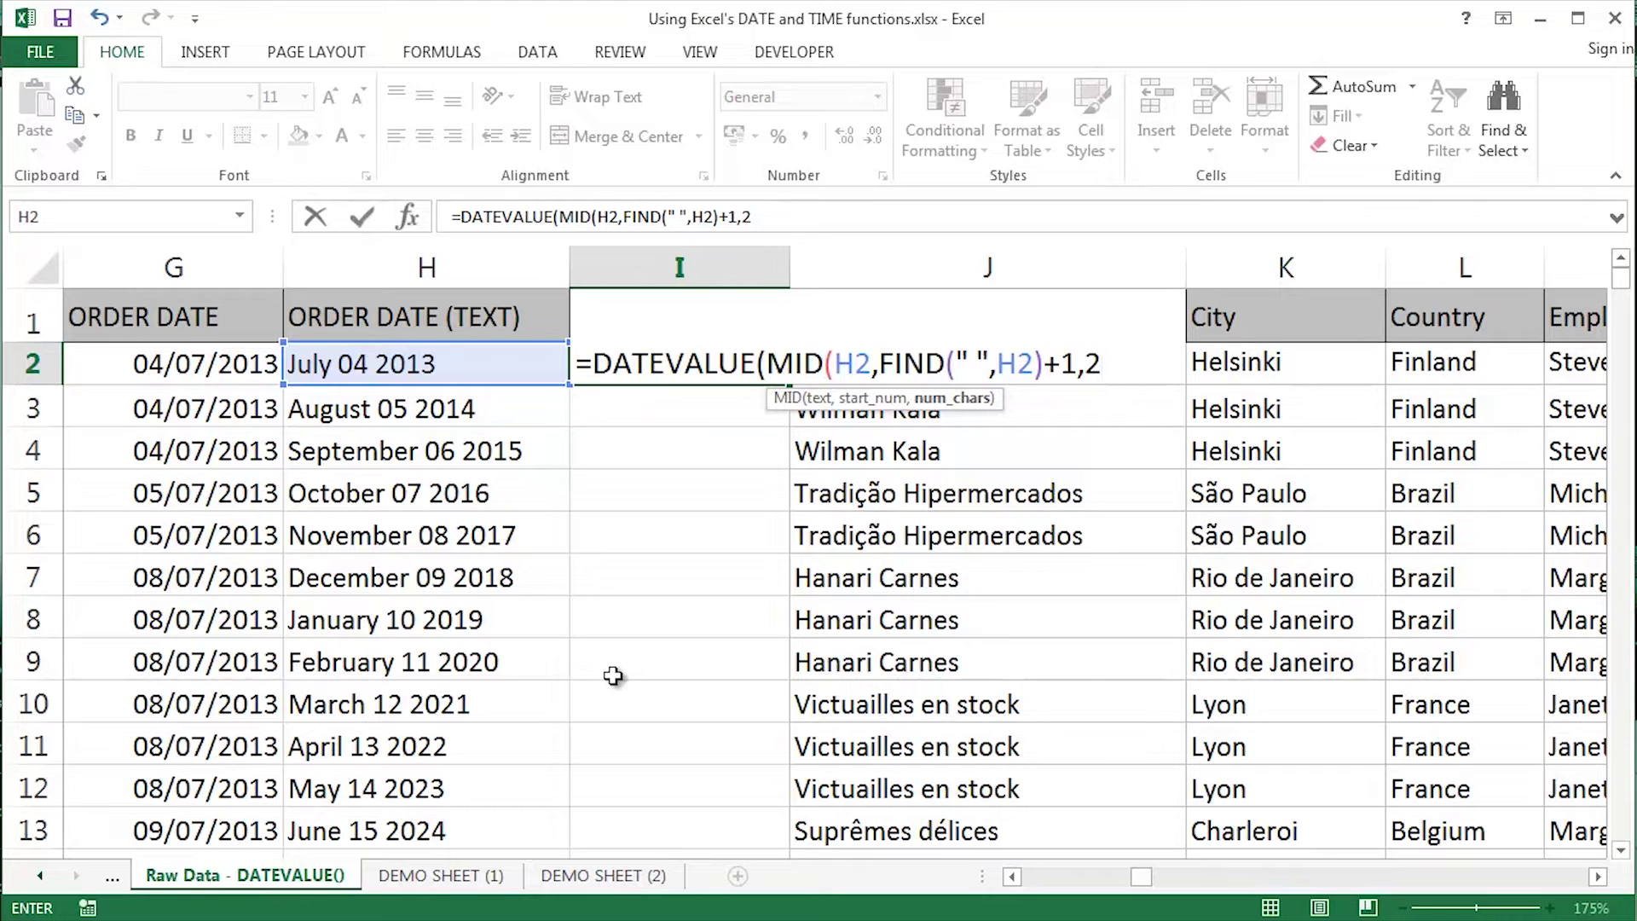
Append &LEFT(H2,FIND(" ",H2)-1)& so the month name follows the day.
{"action": "type", "text": ")"}
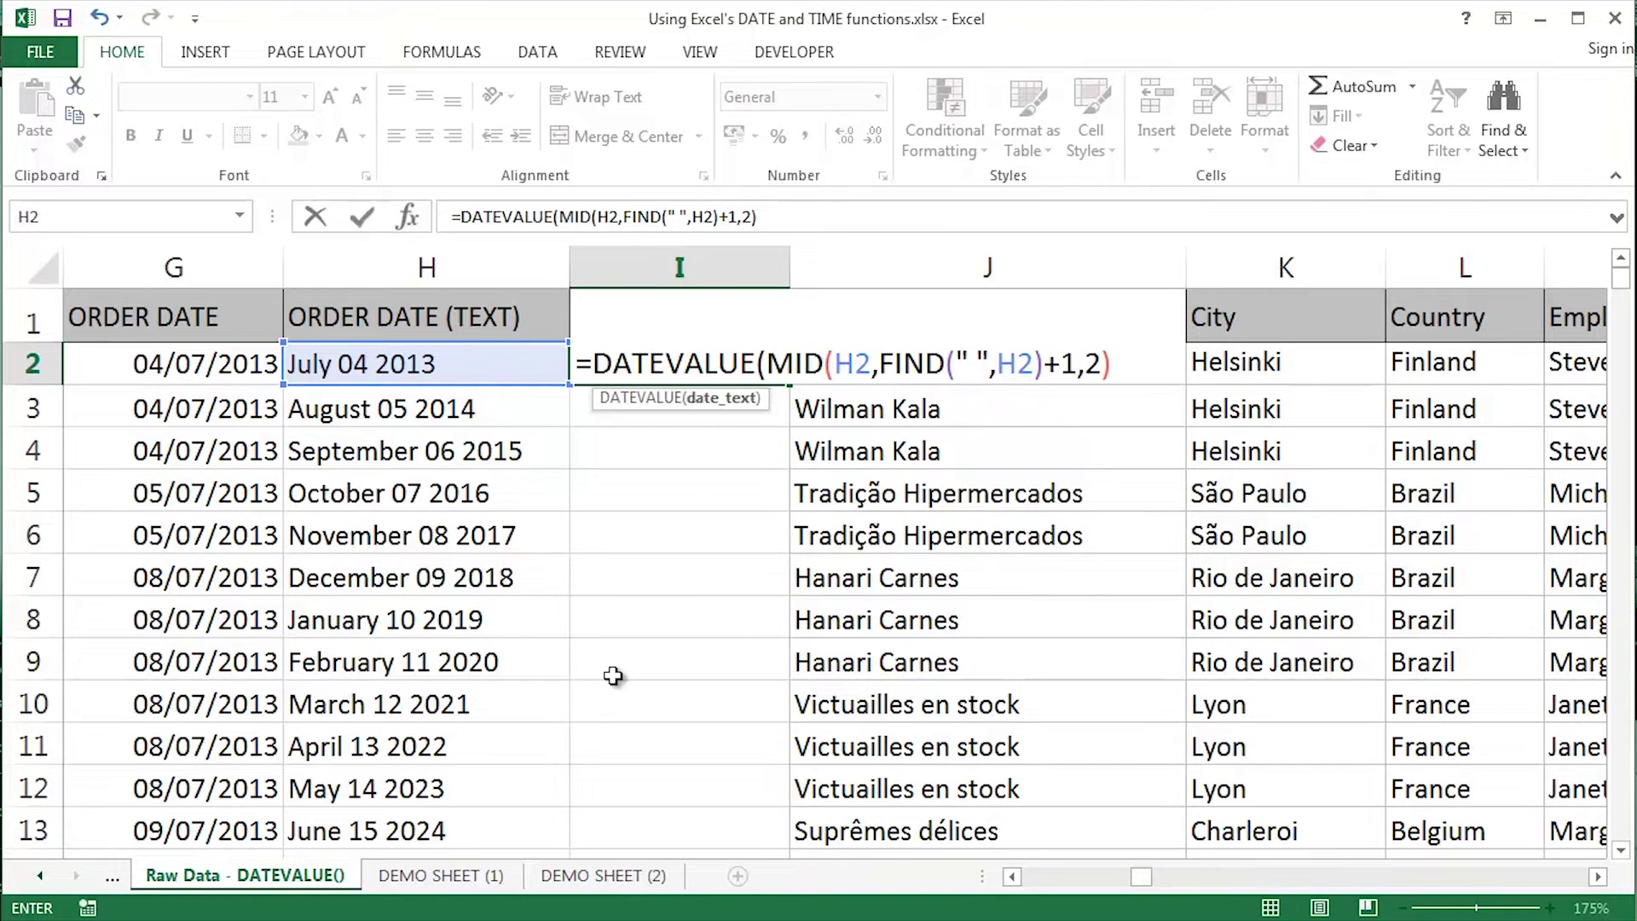
{"action": "type", "text": "&"}
{"action": "type", "text": "left"}
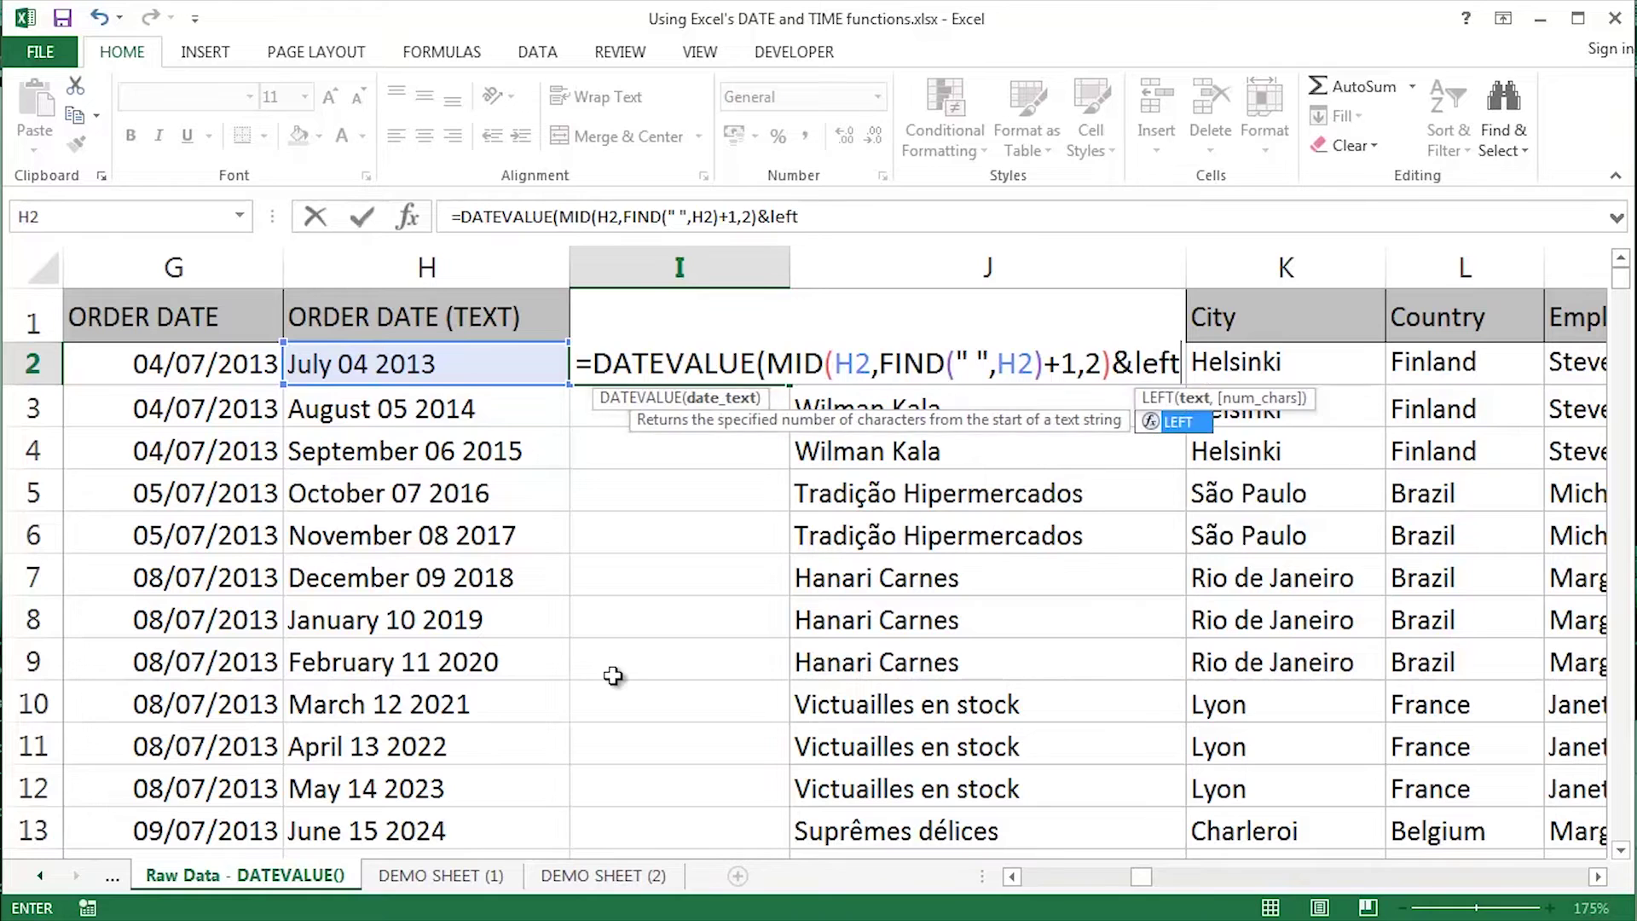
{"action": "key", "text": "Tab"}
{"action": "key", "text": "Left"}
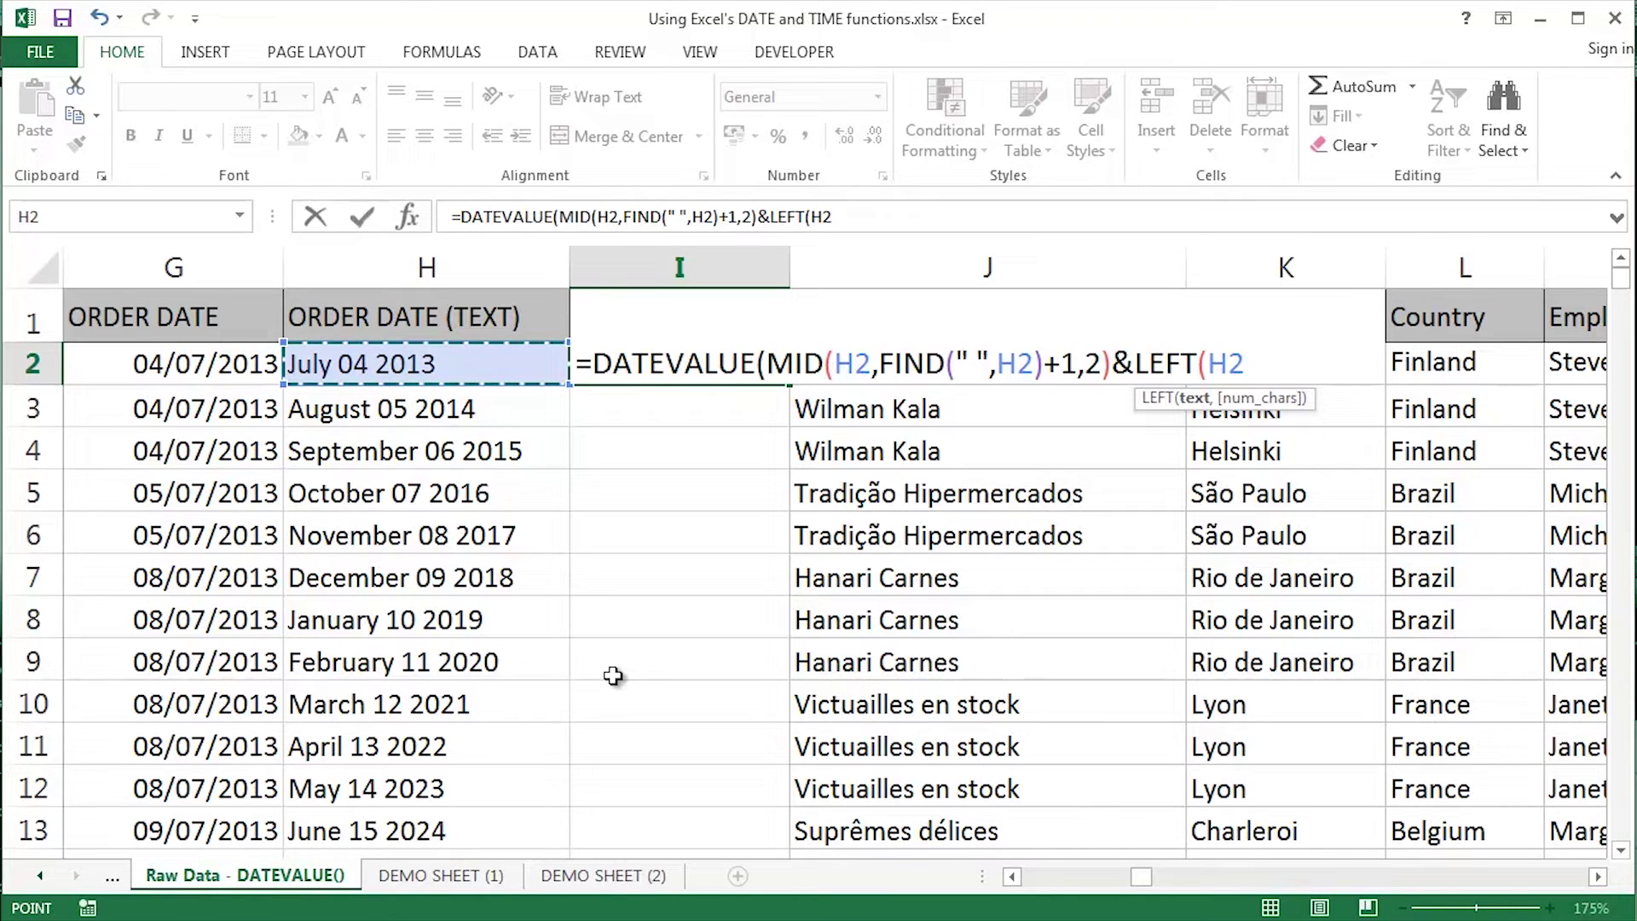
{"action": "type", "text": ",find"}
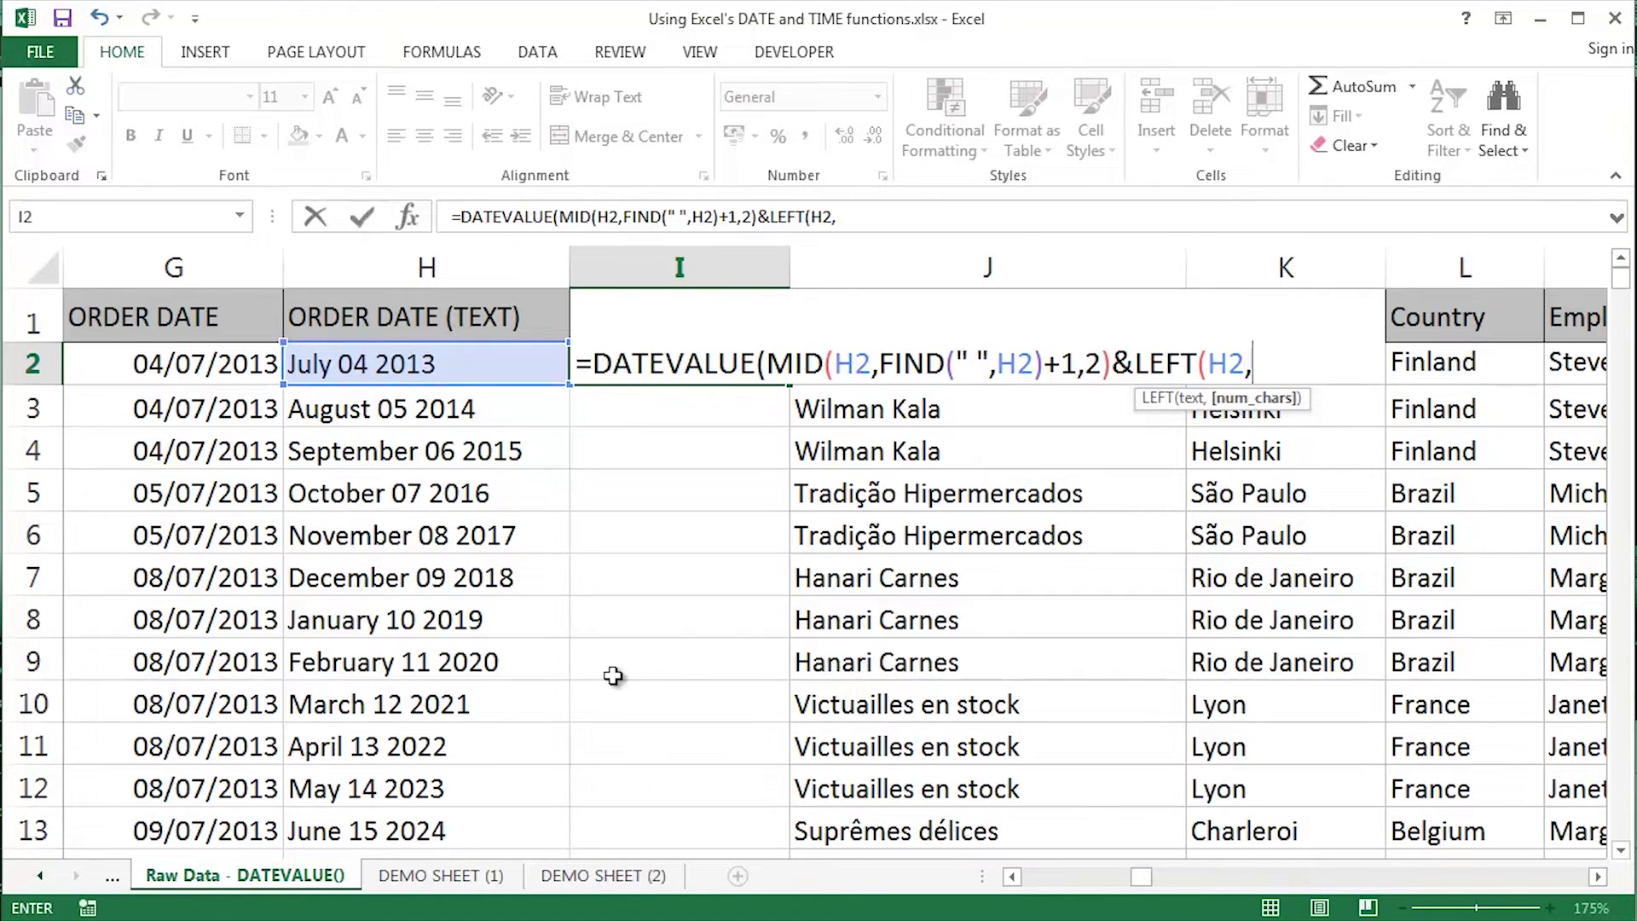
{"action": "key", "text": "Tab"}
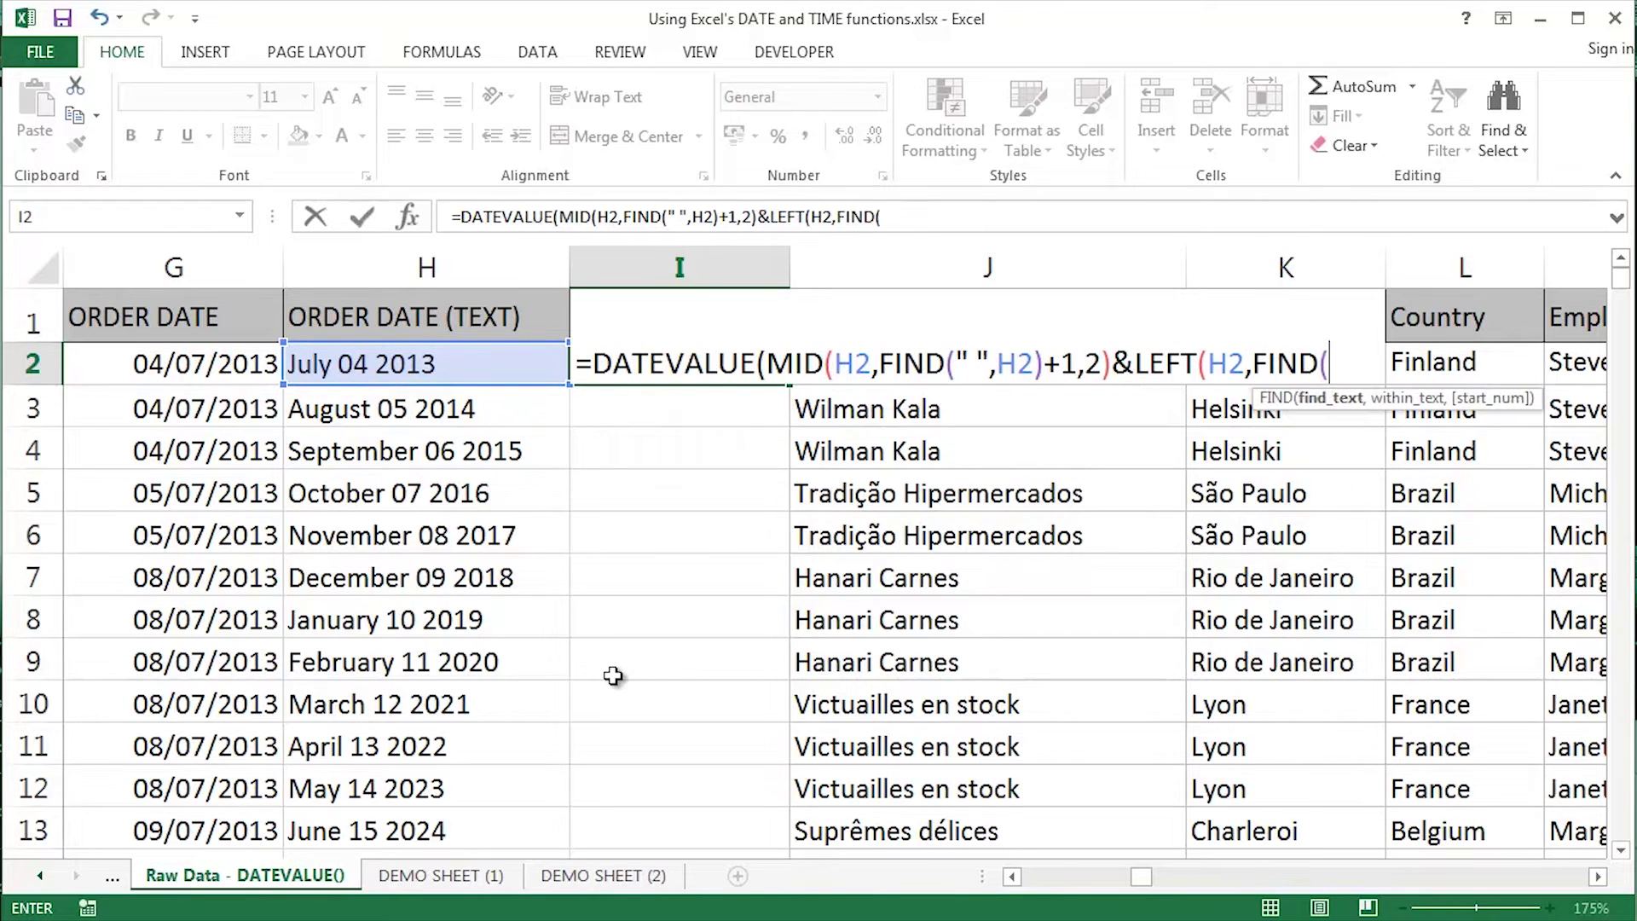
{"action": "type", "text": "\" \","}
{"action": "key", "text": "Left"}
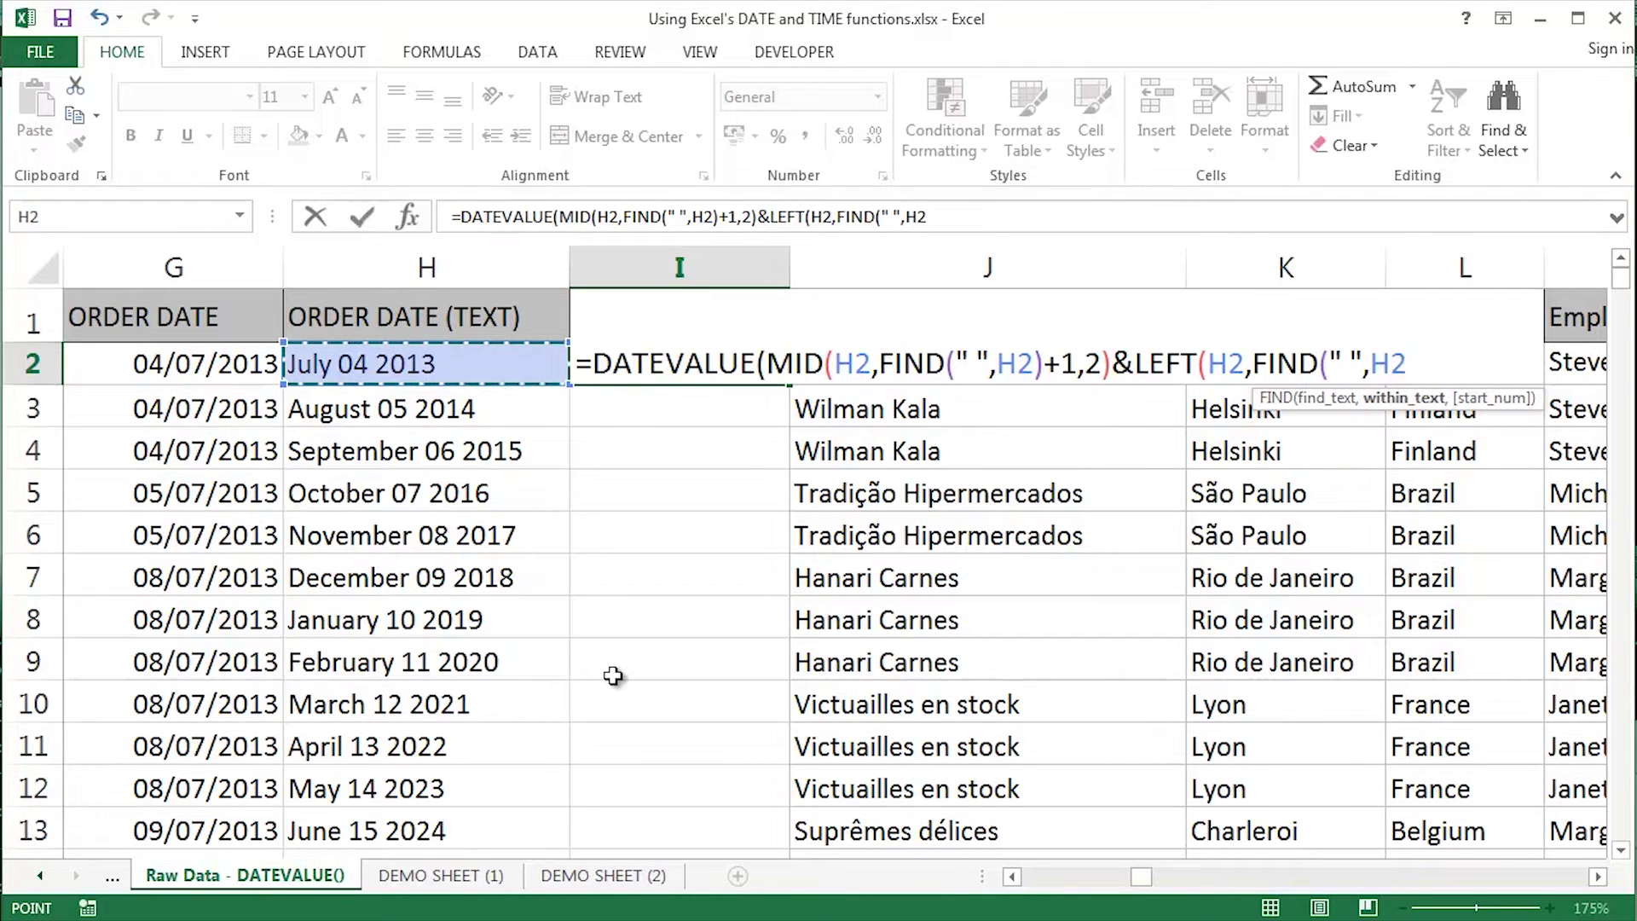
{"action": "type", "text": ")"}
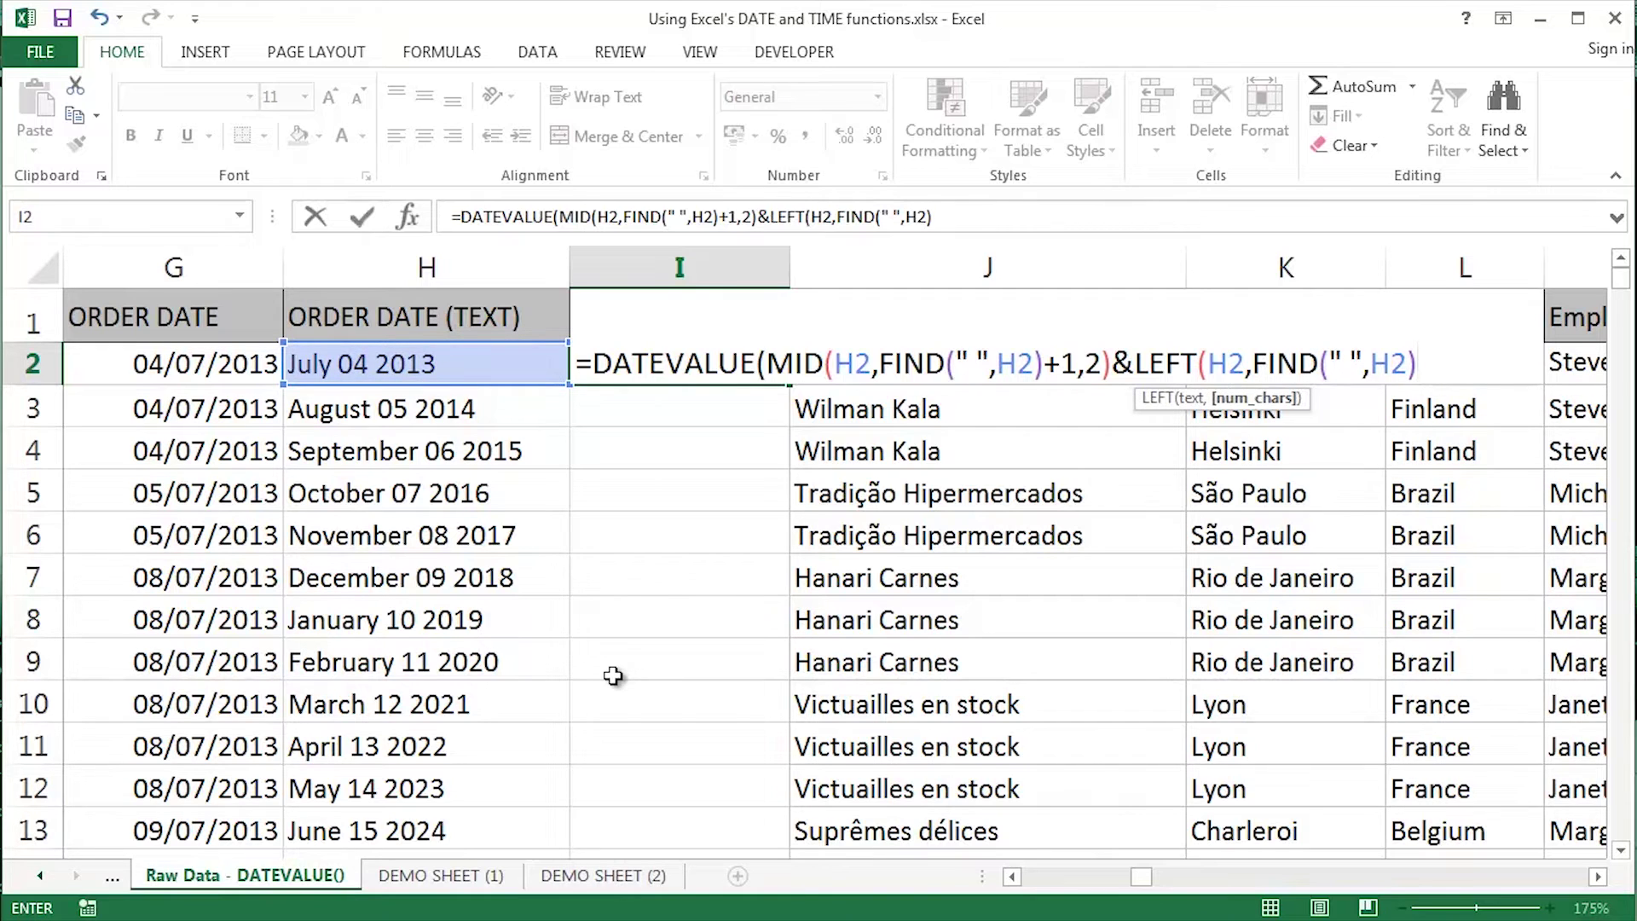
{"action": "type", "text": "-1"}
{"action": "type", "text": ")&"}
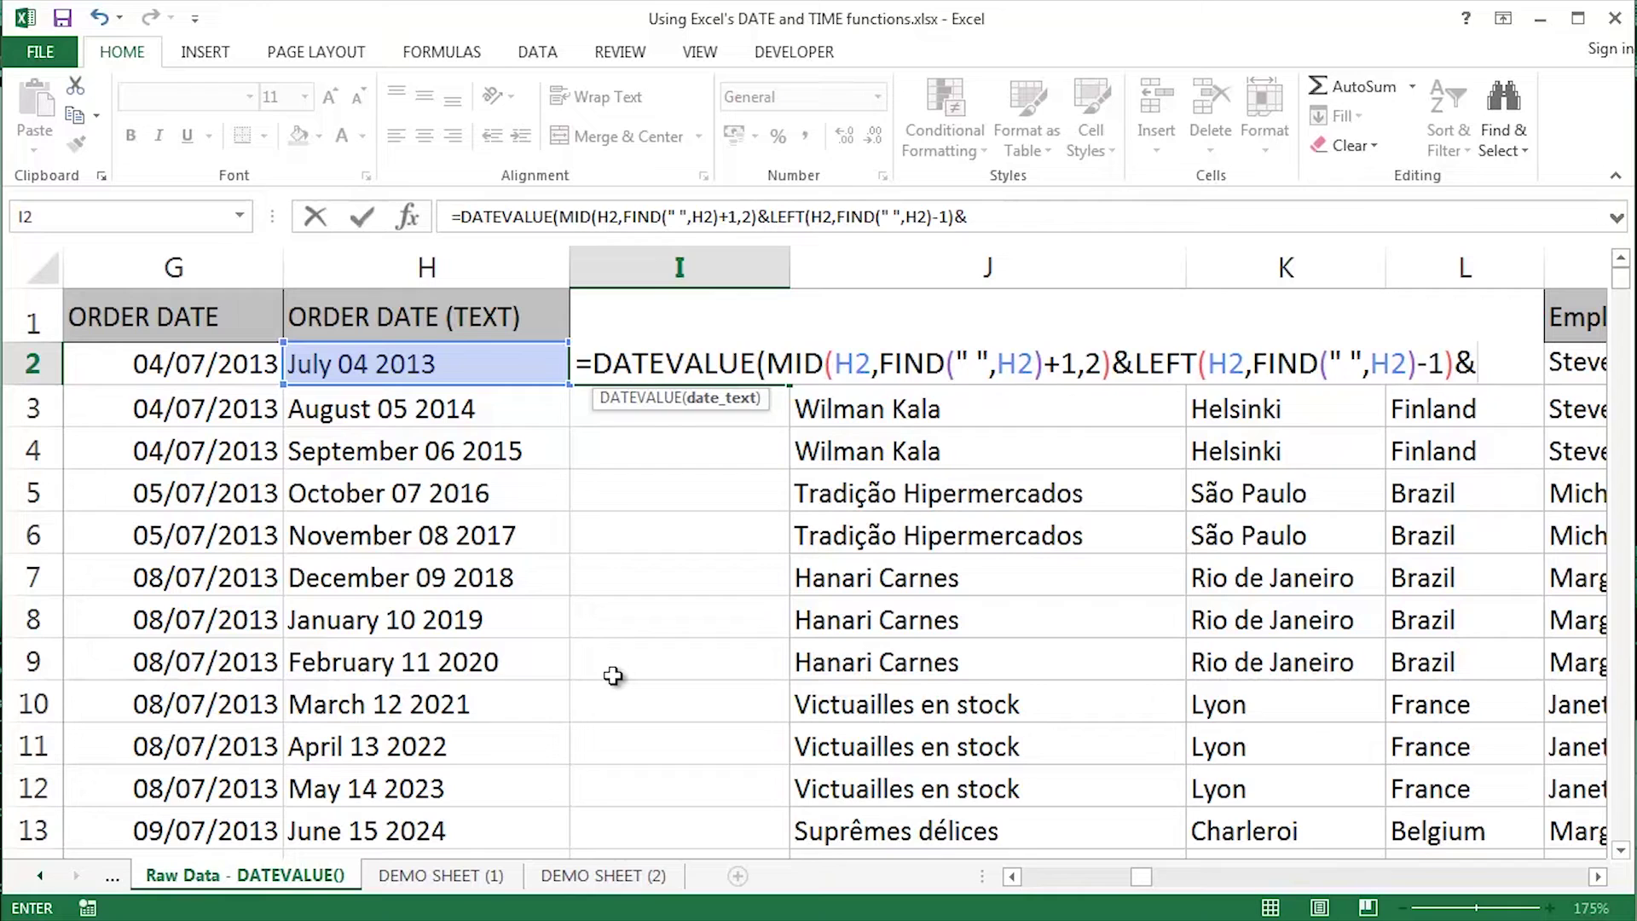
Finish the formula with RIGHT(H2,4)) and commit it, giving 41459.
{"action": "type", "text": "right"}
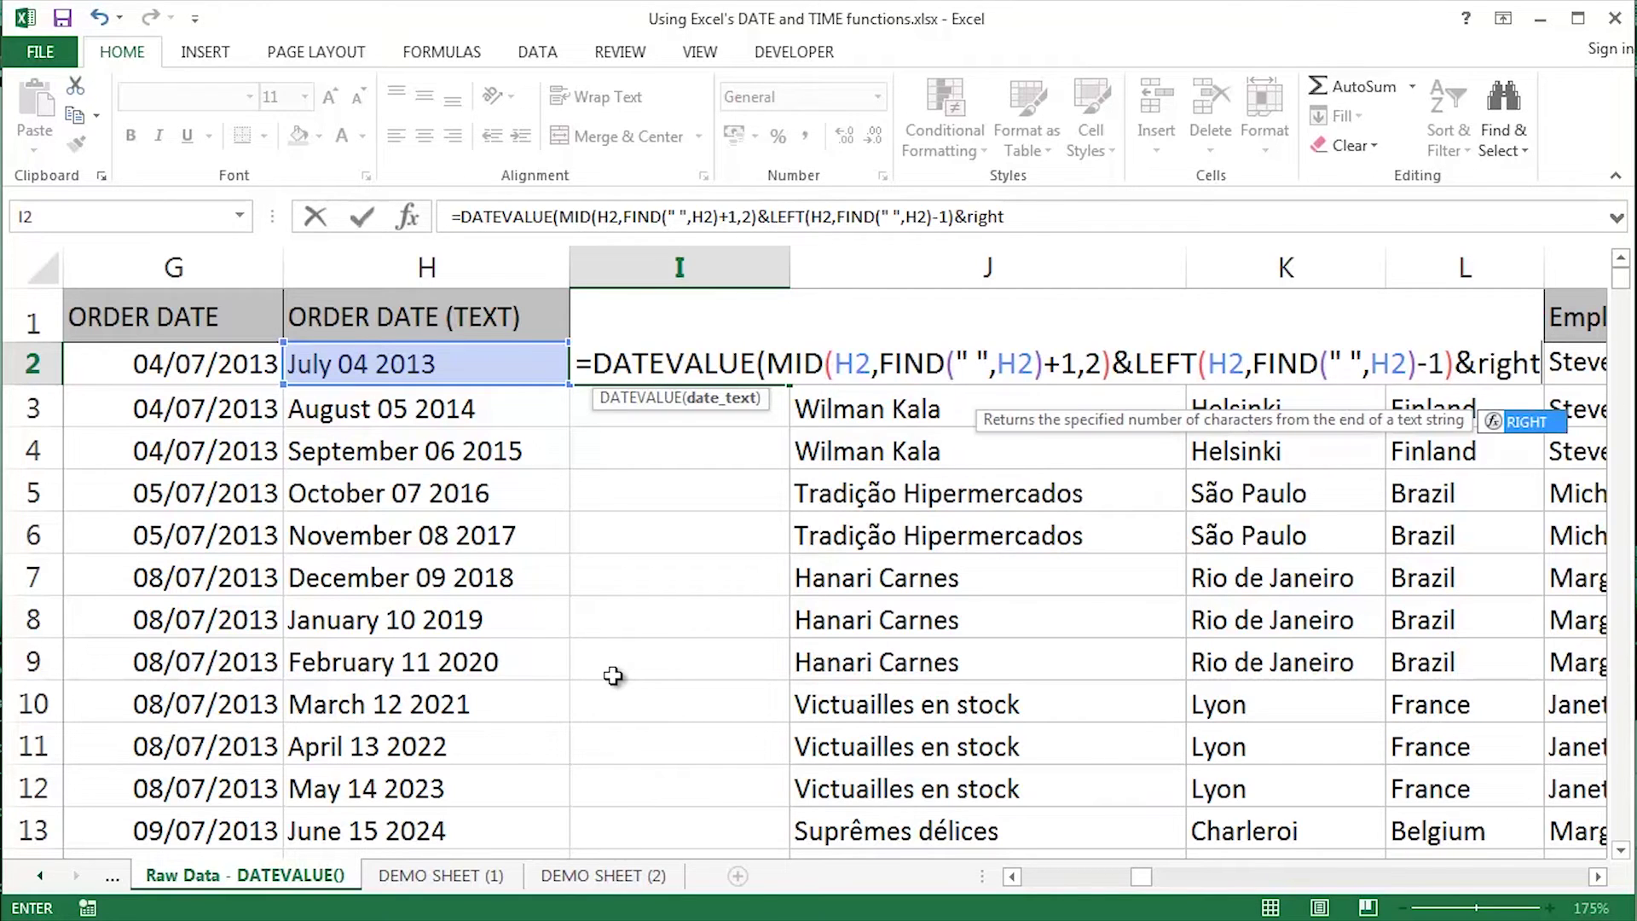
{"action": "key", "text": "Tab"}
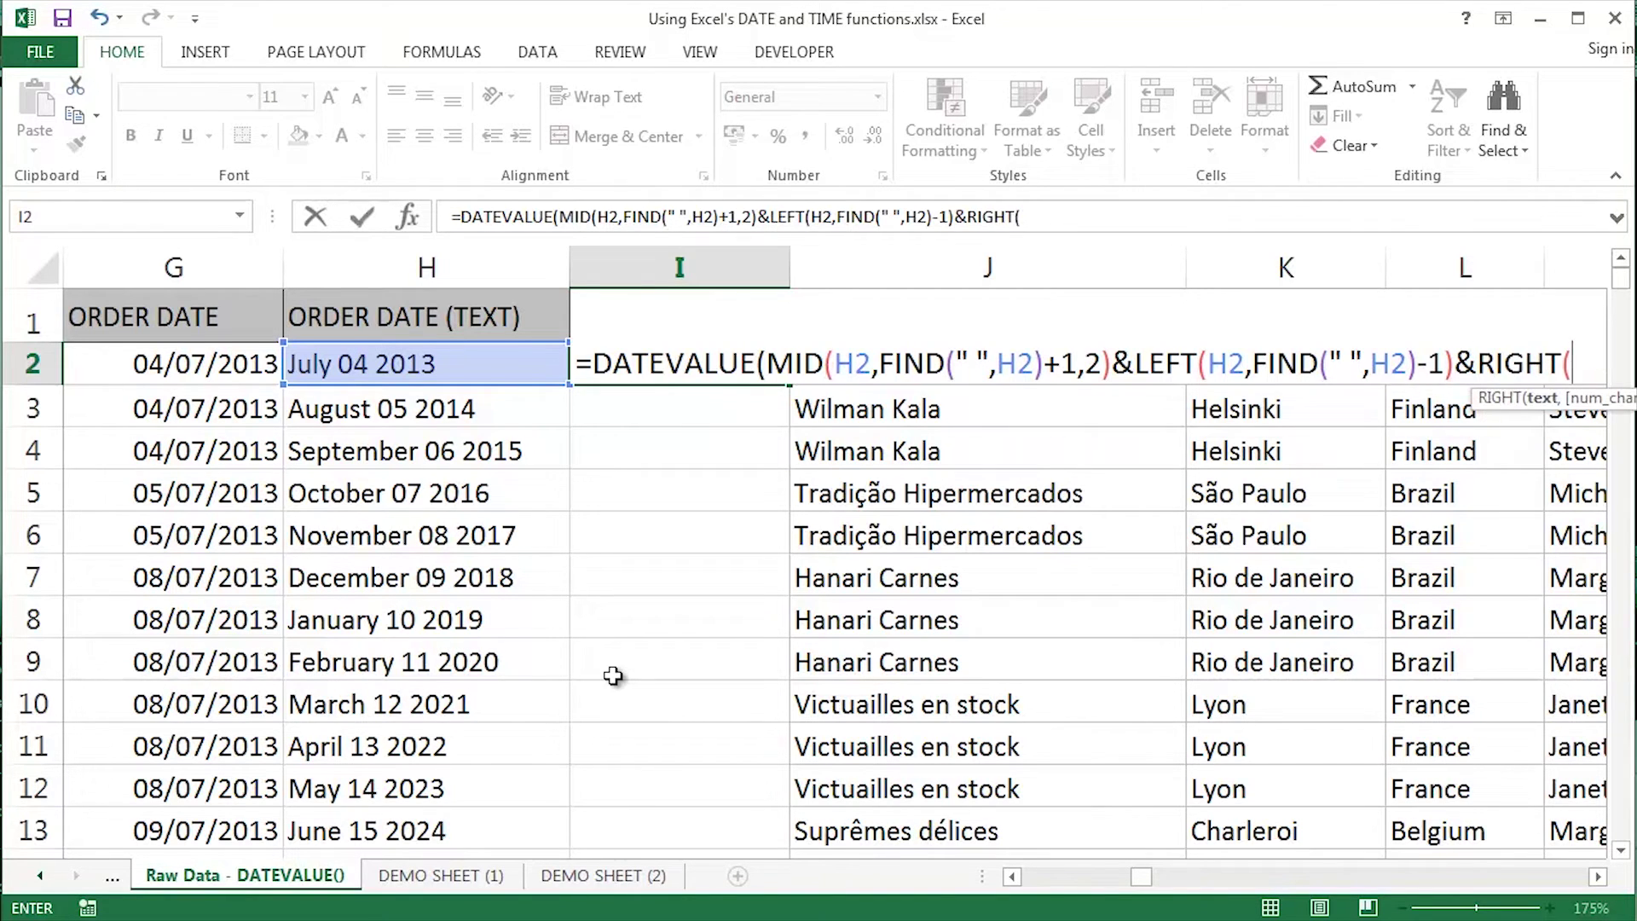
{"action": "key", "text": "Left"}
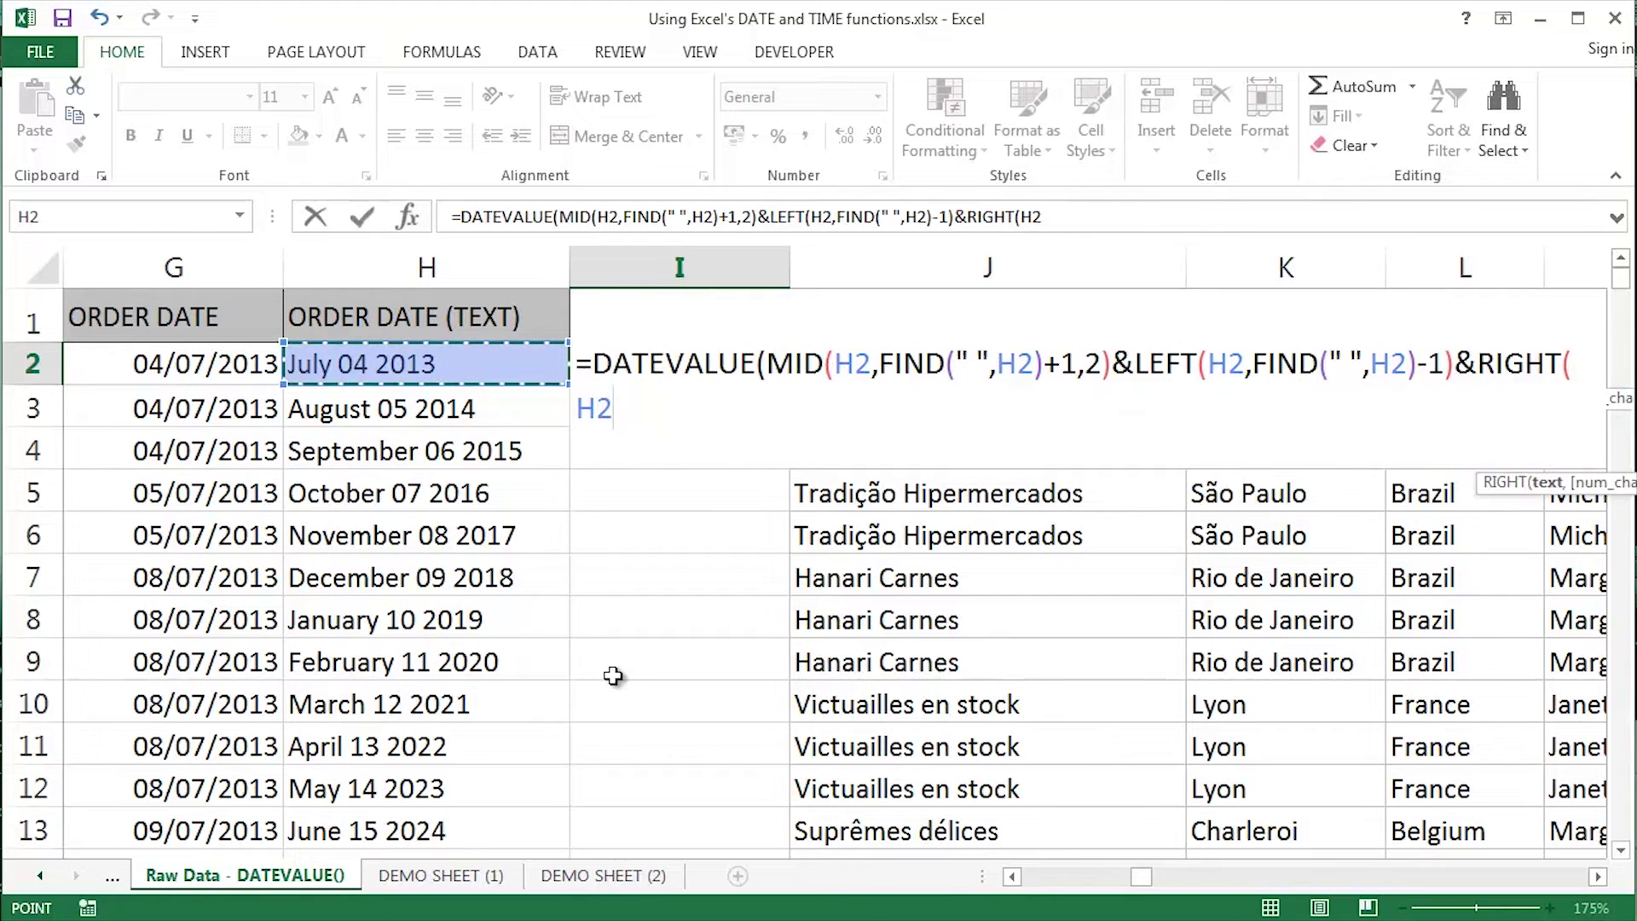
{"action": "type", "text": ",4"}
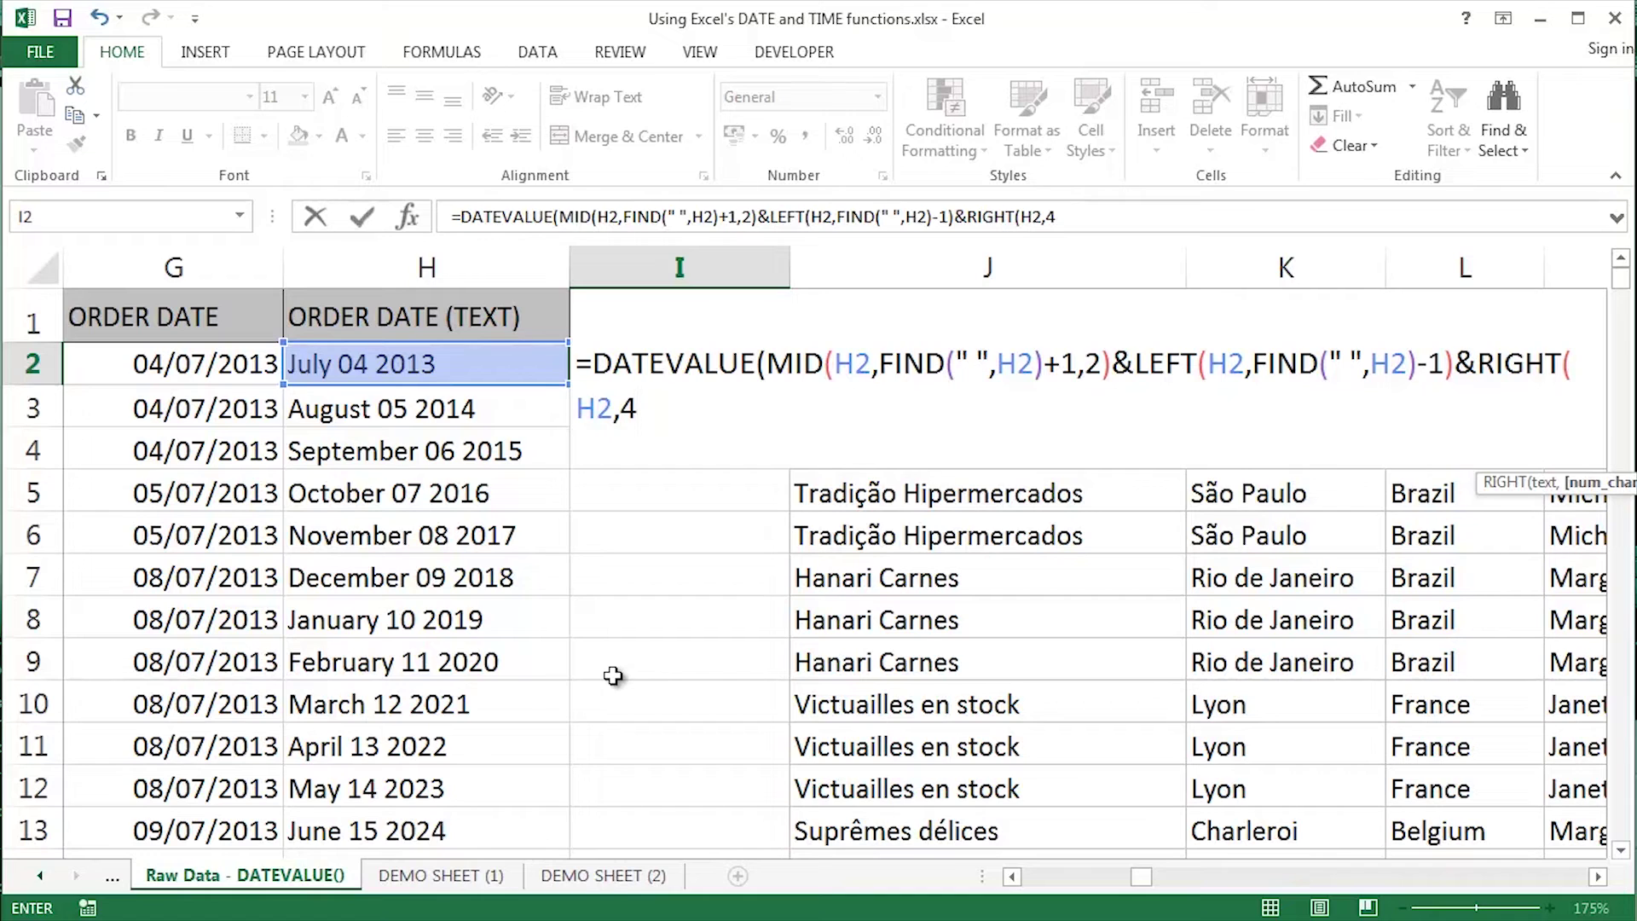
{"action": "type", "text": ")"}
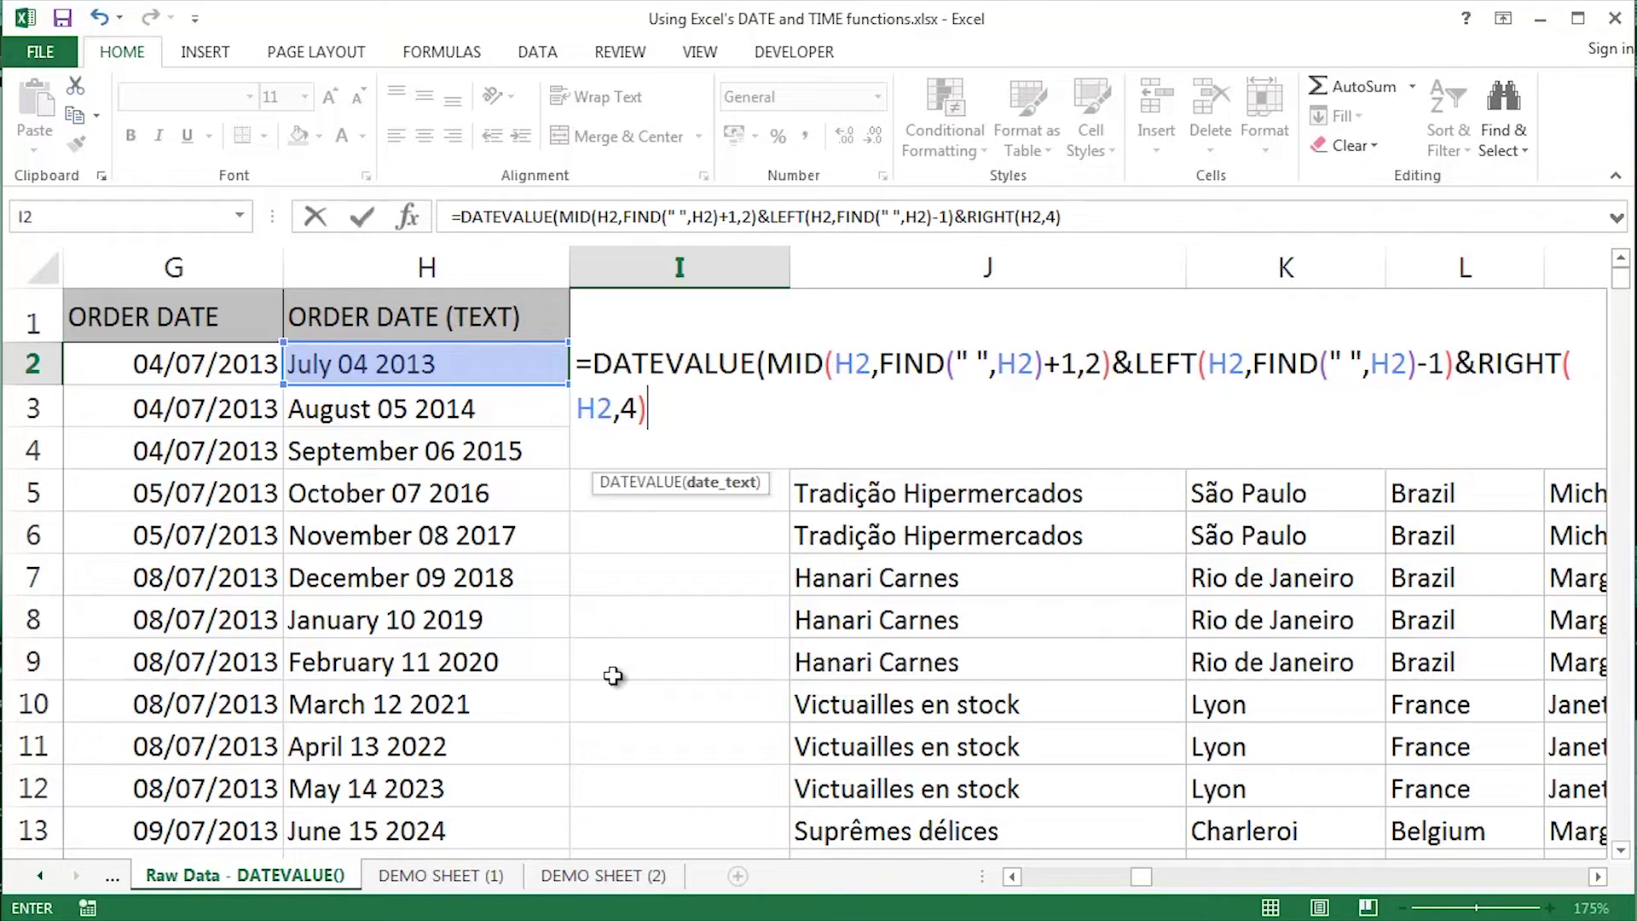
{"action": "type", "text": ")"}
{"action": "key", "text": "Return"}
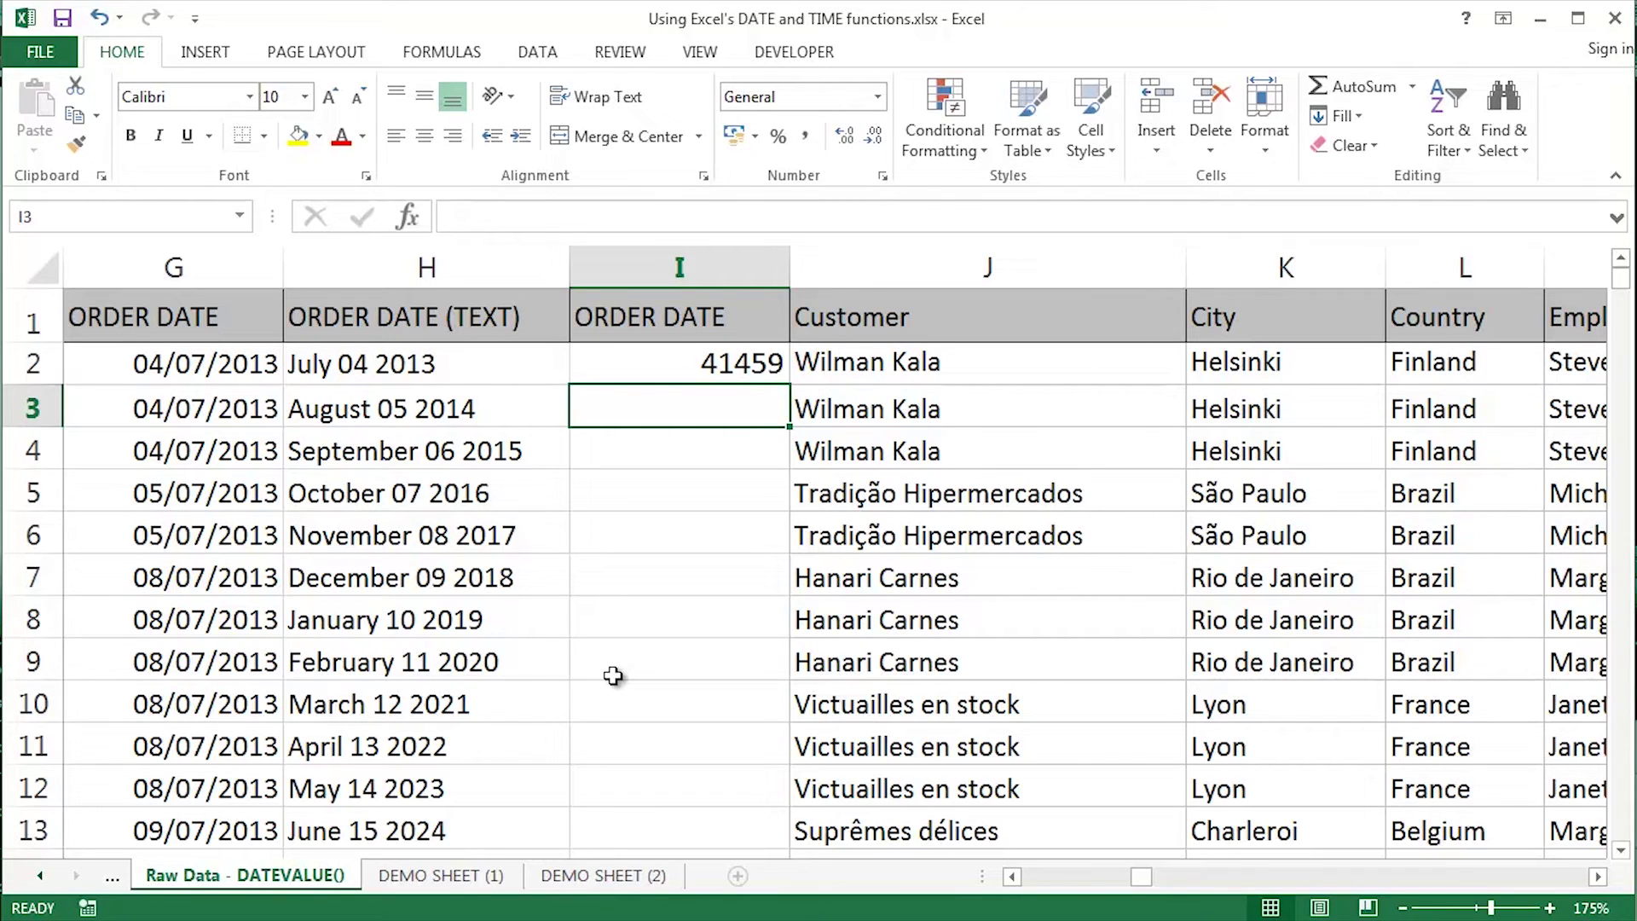
Format I2 with the Date number format.
{"action": "key", "text": "Up"}
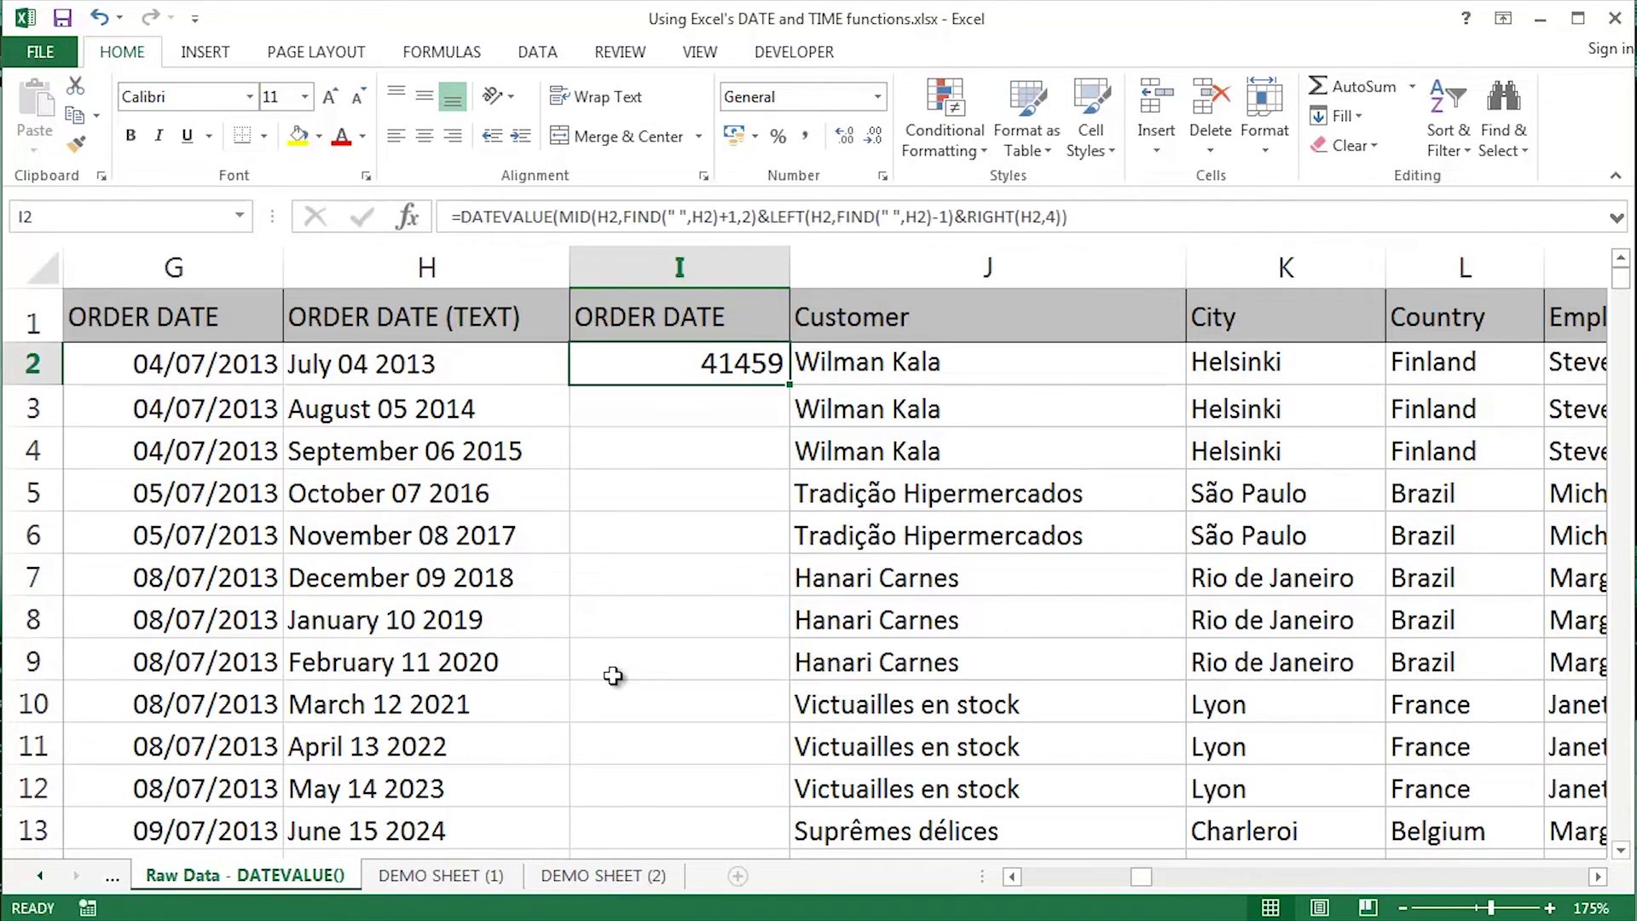
{"action": "key", "text": "Left"}
{"action": "key", "text": "Right"}
{"action": "key", "text": "ctrl+1"}
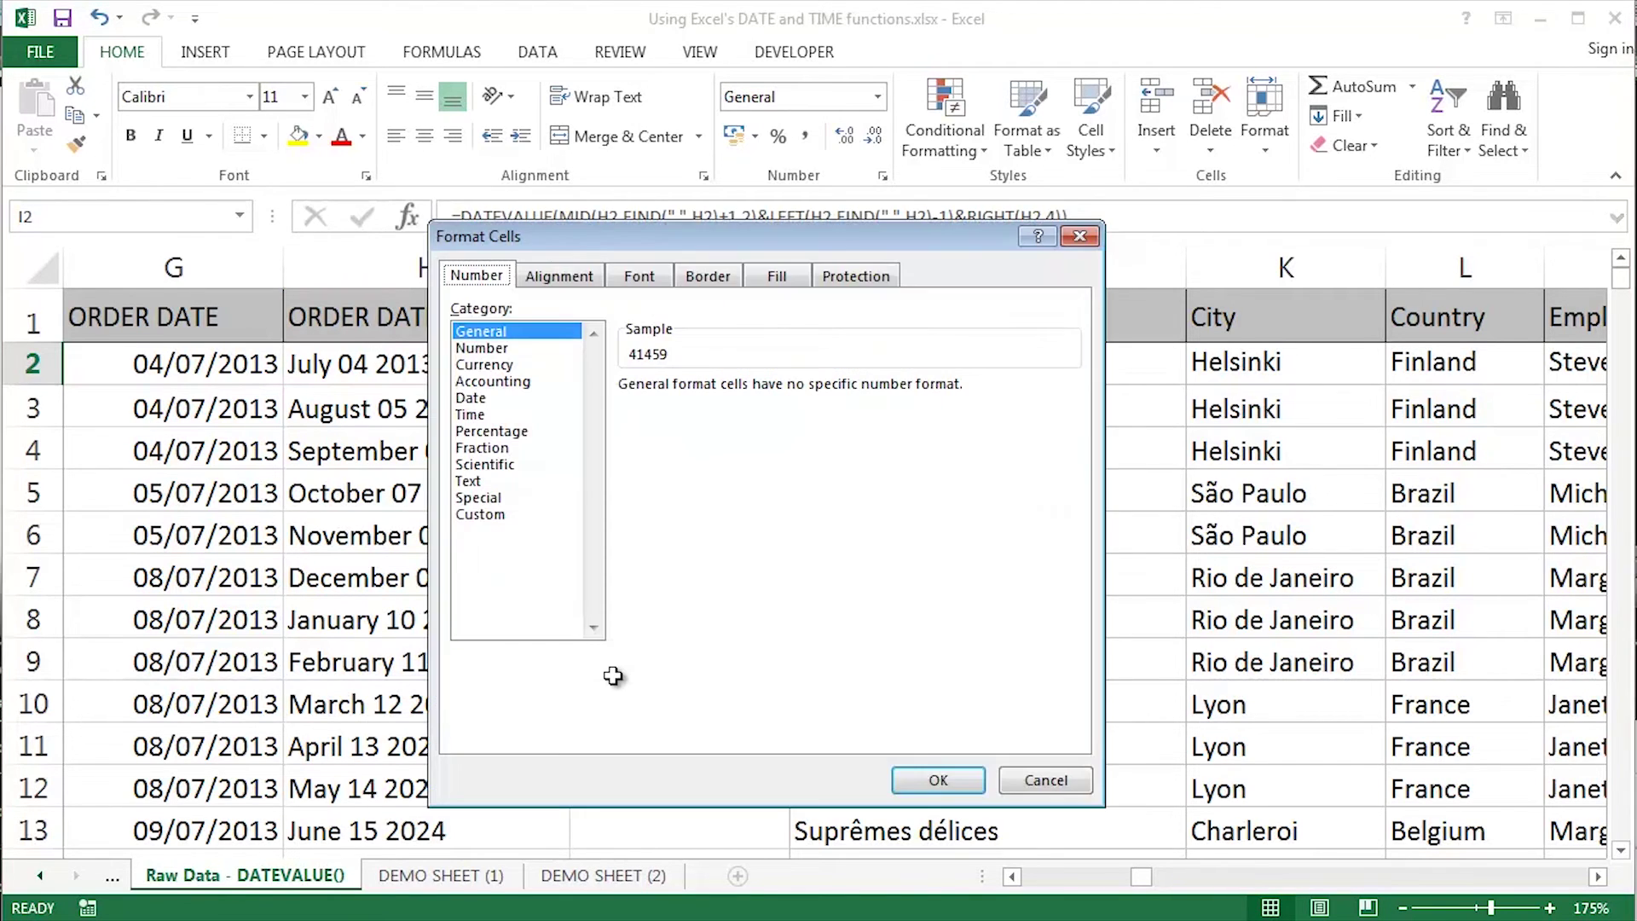
{"action": "key", "text": "Tab"}
{"action": "key", "text": "Down"}
{"action": "key", "text": "Down"}
{"action": "key", "text": "Down"}
{"action": "key", "text": "Down"}
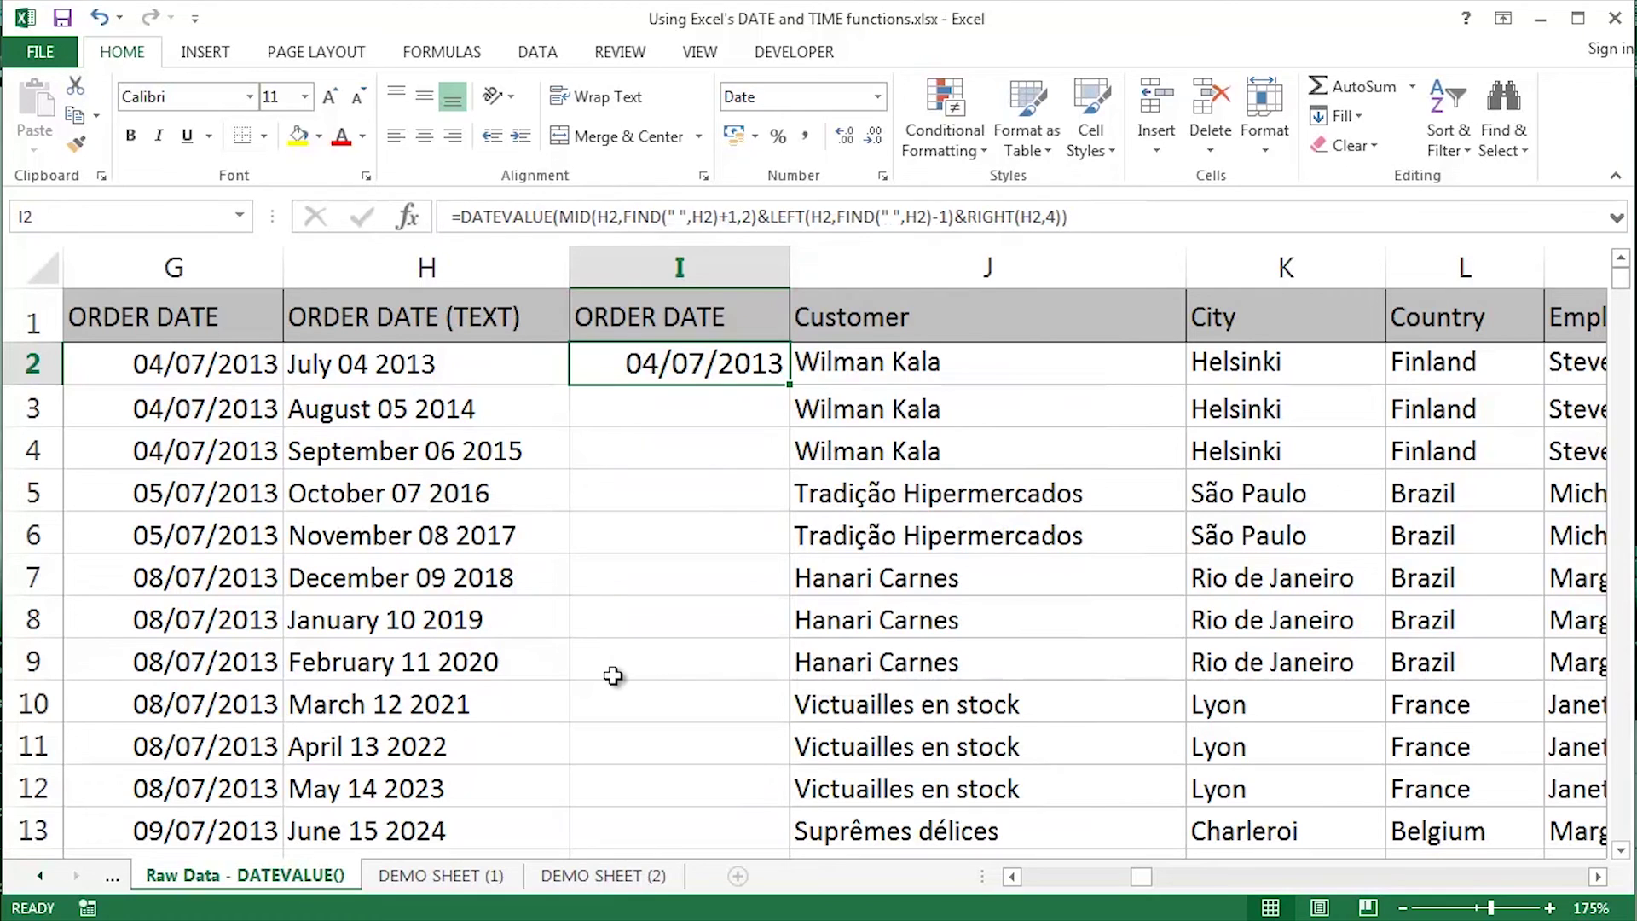
Copy I2's formula down the rest of column I, then review I2's formula.
{"action": "key", "text": "ctrl+c"}
{"action": "key", "text": "ctrl+shift+Down"}
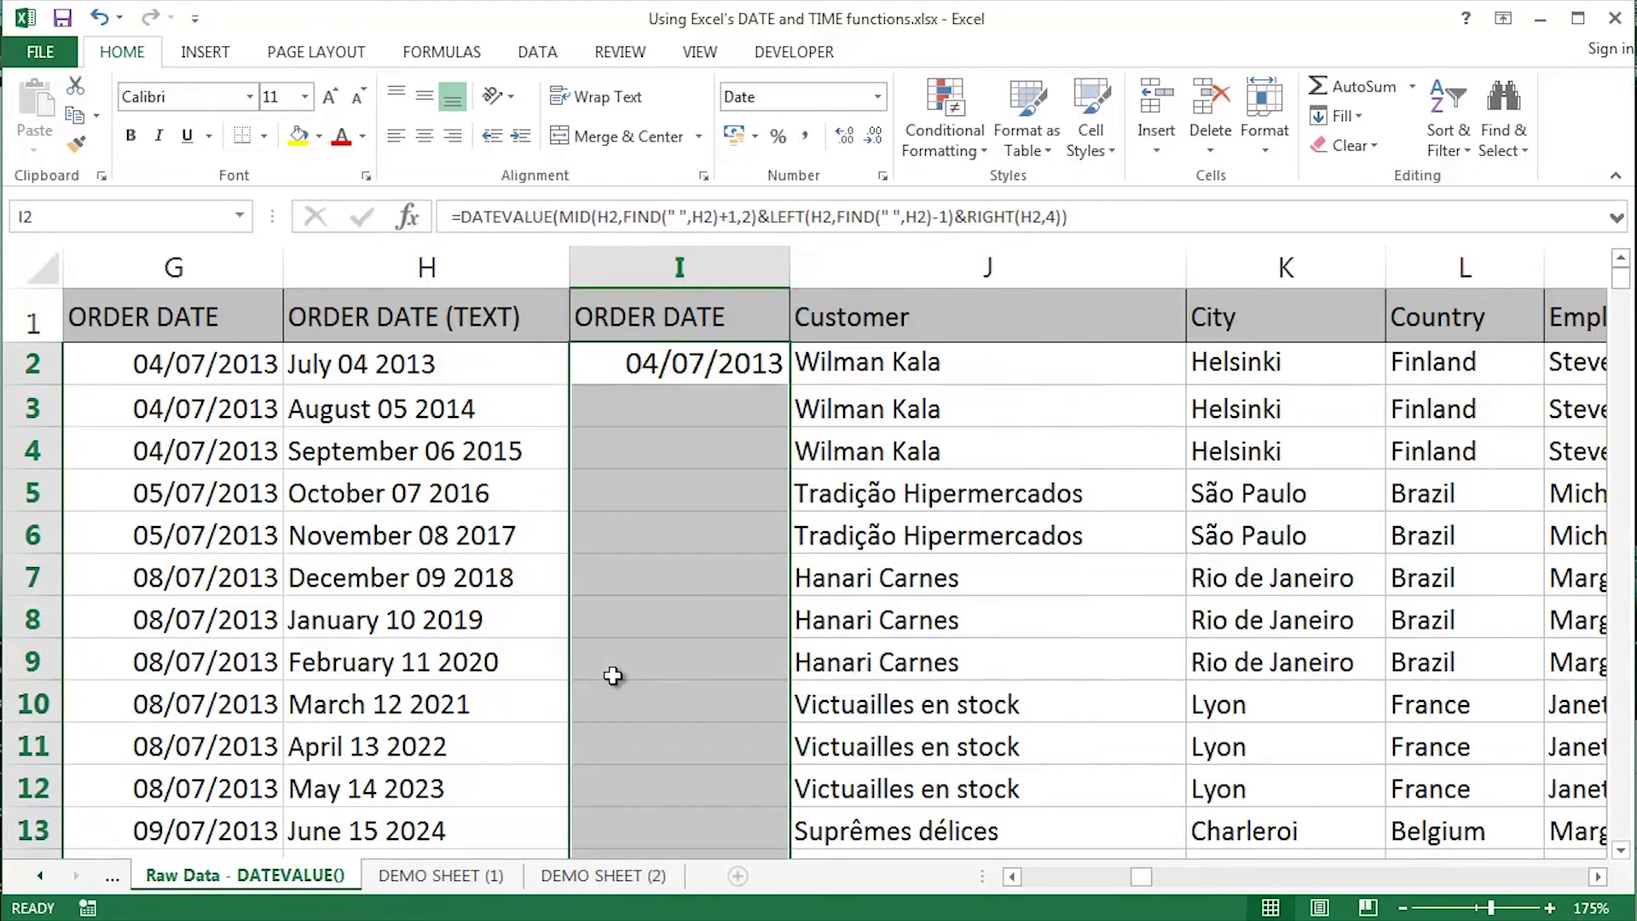
{"action": "key", "text": "ctrl+v"}
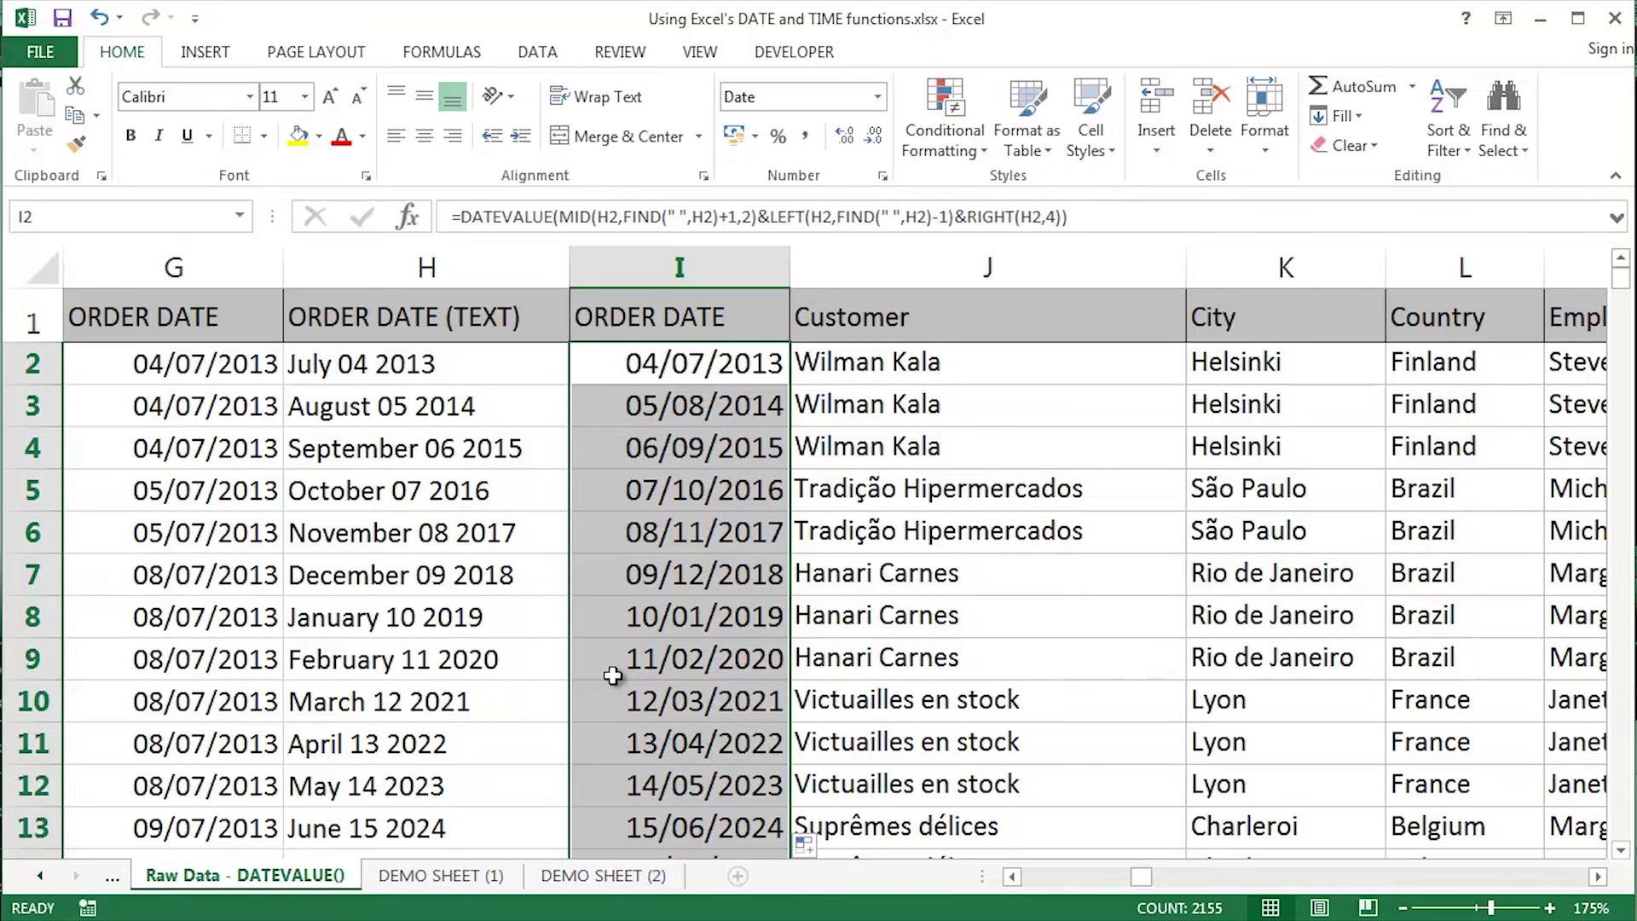
{"action": "scroll", "coordinate": [614, 675], "scroll_direction": "right", "scroll_amount": 1}
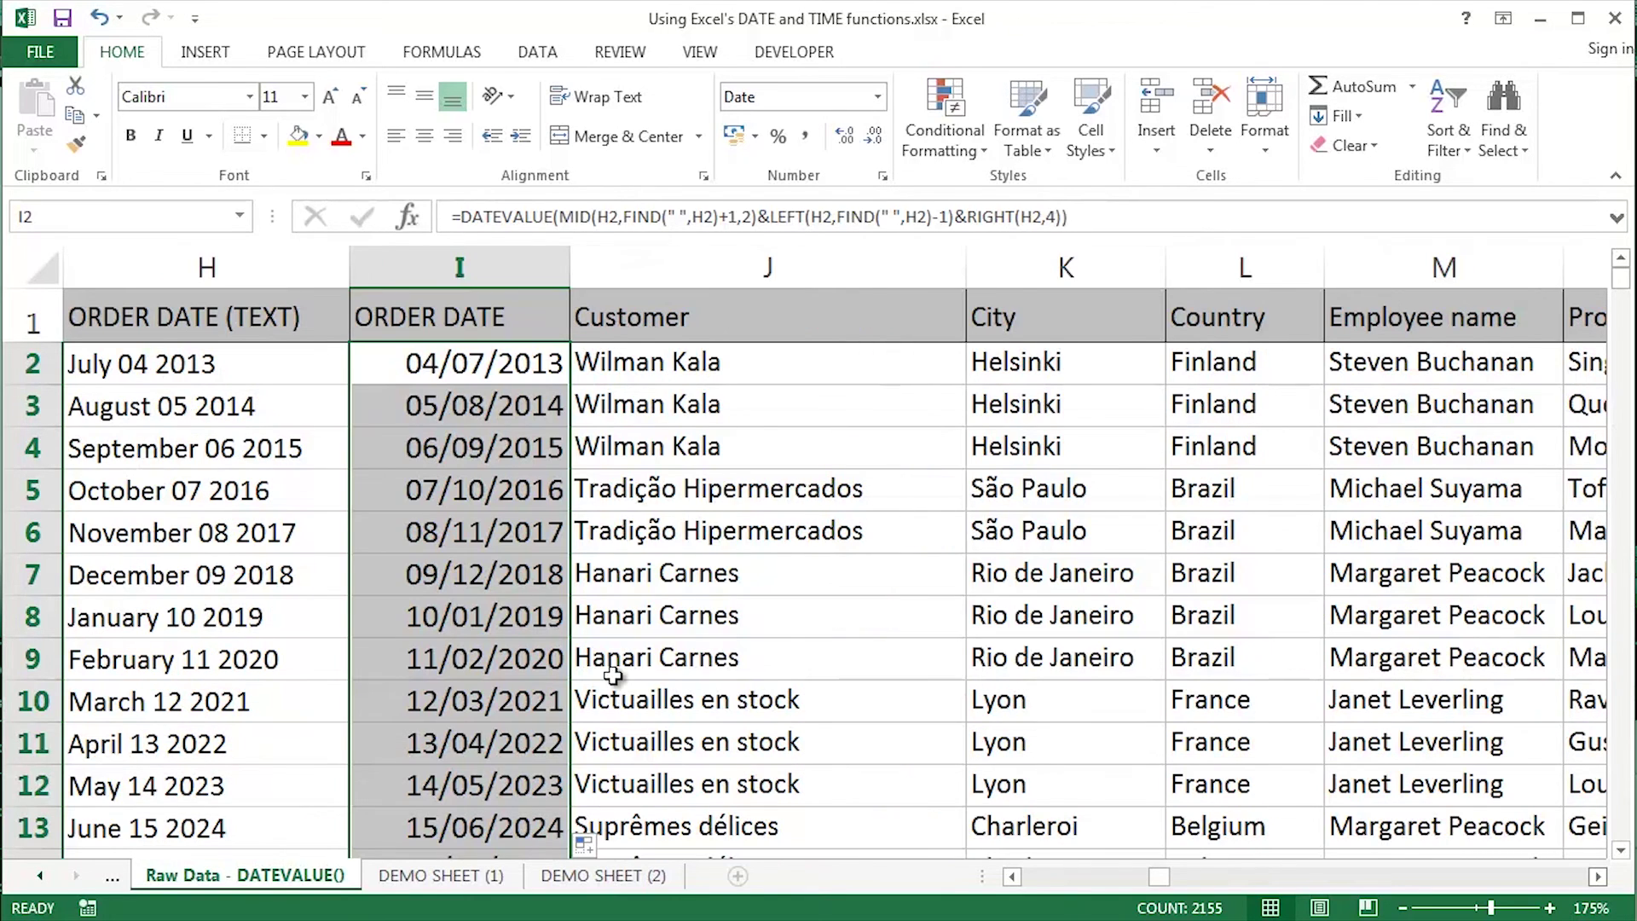
{"action": "key", "text": "shift+BackSpace"}
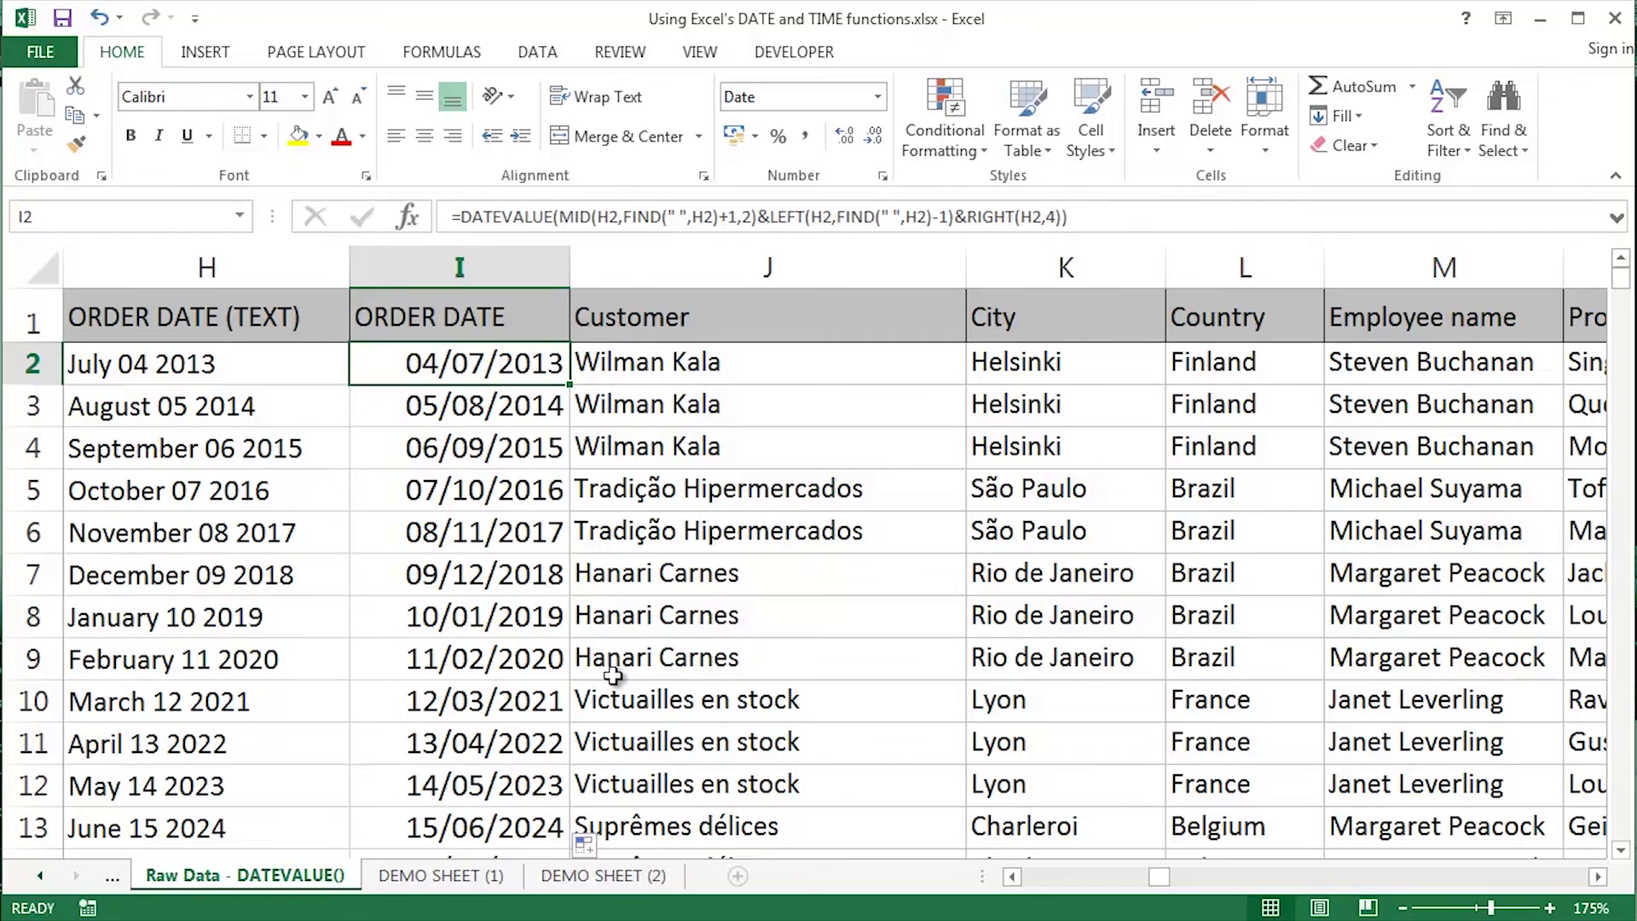
{"action": "key", "text": "F2"}
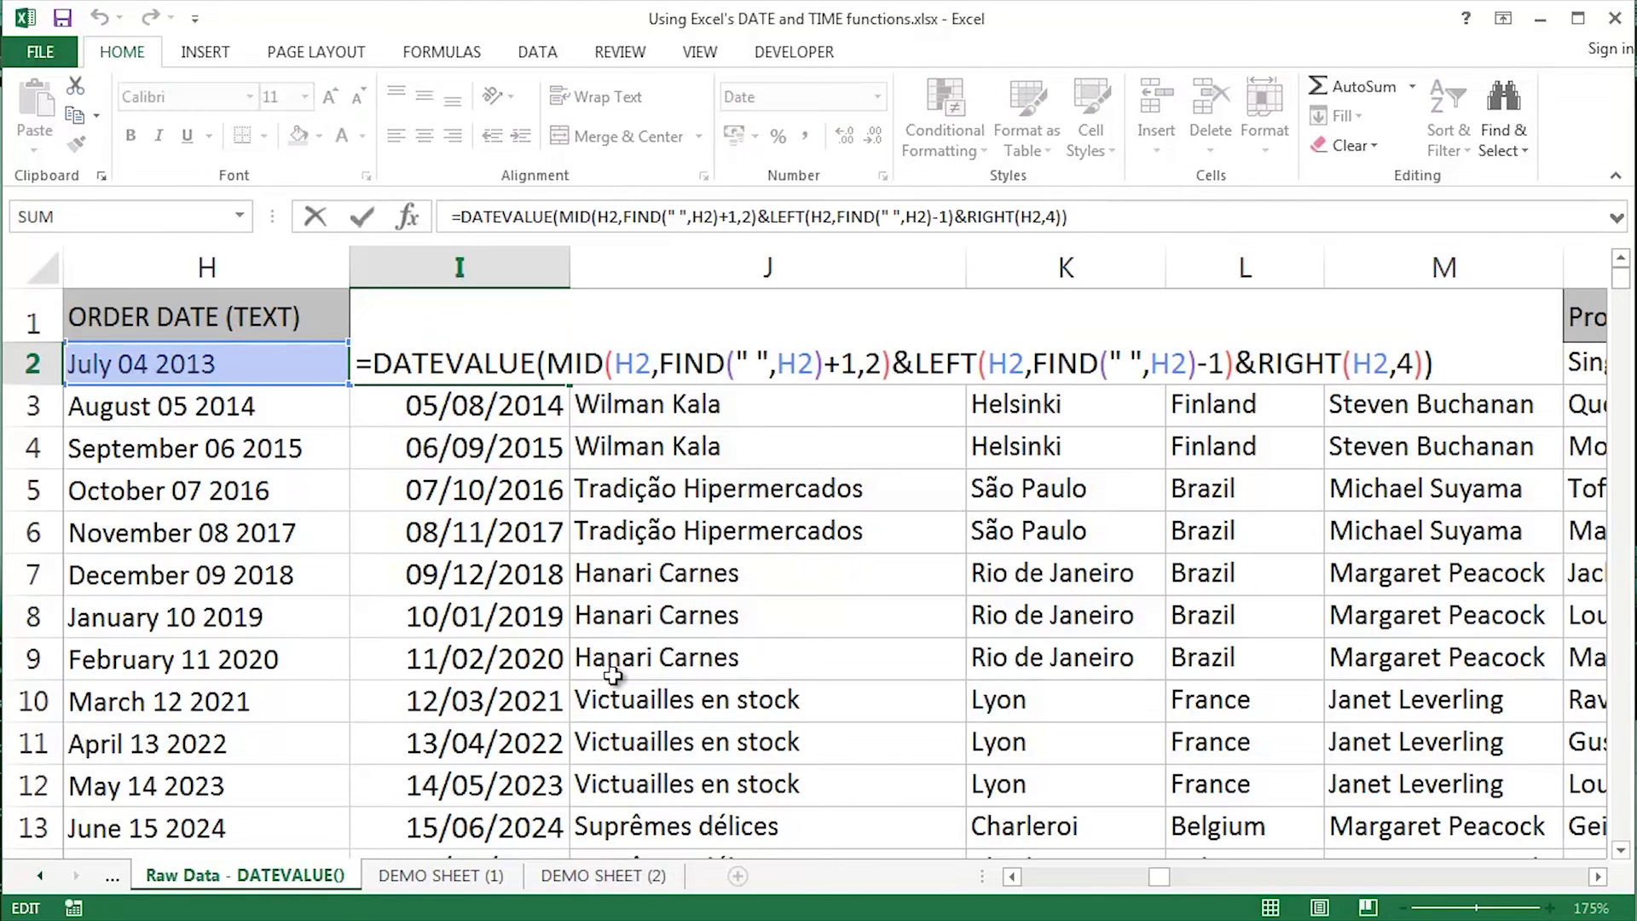